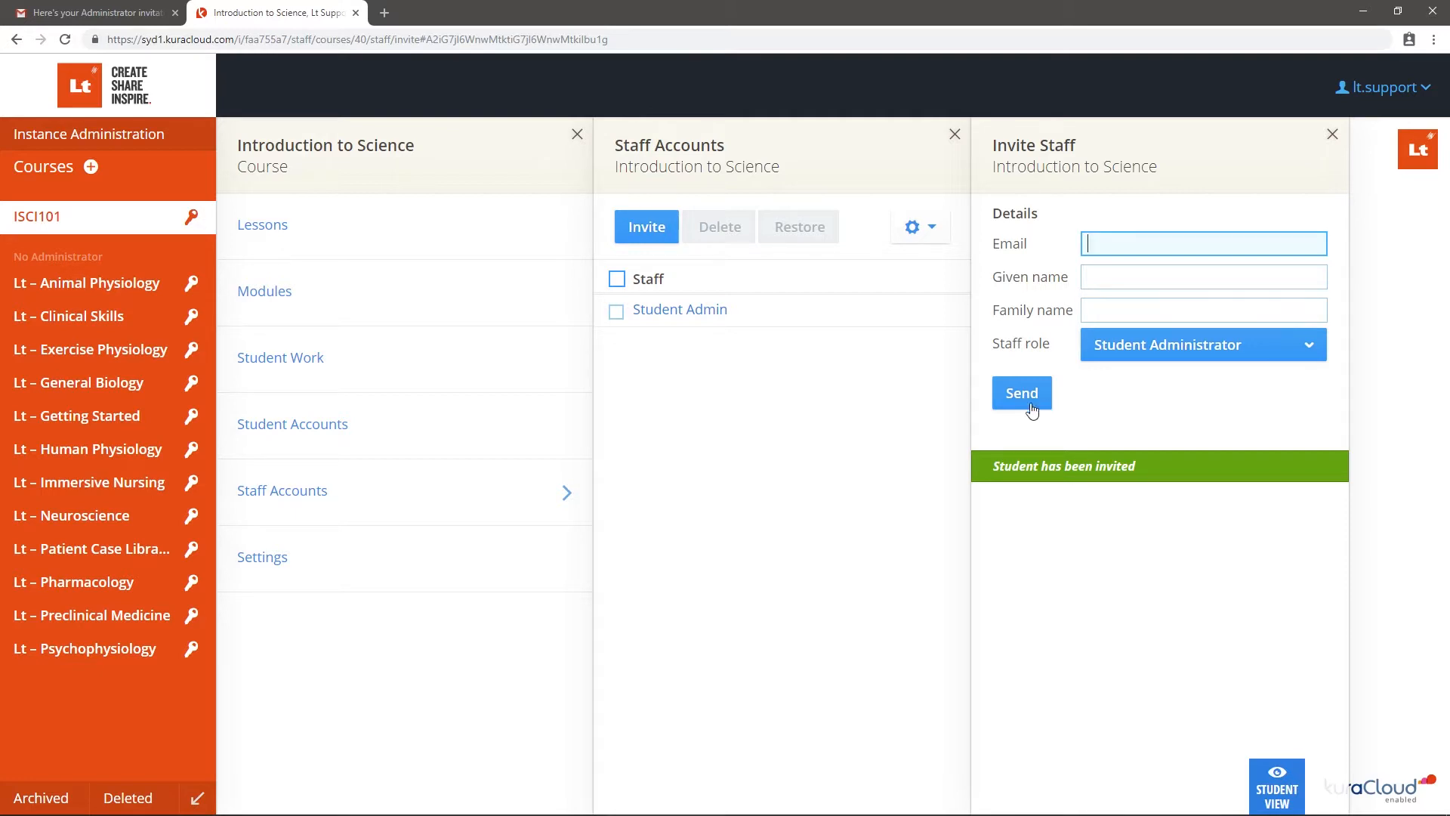
Open the Student Accounts list for the Introduction to Science course, which has no students yet
{"action": "left_click", "coordinate": [559, 438]}
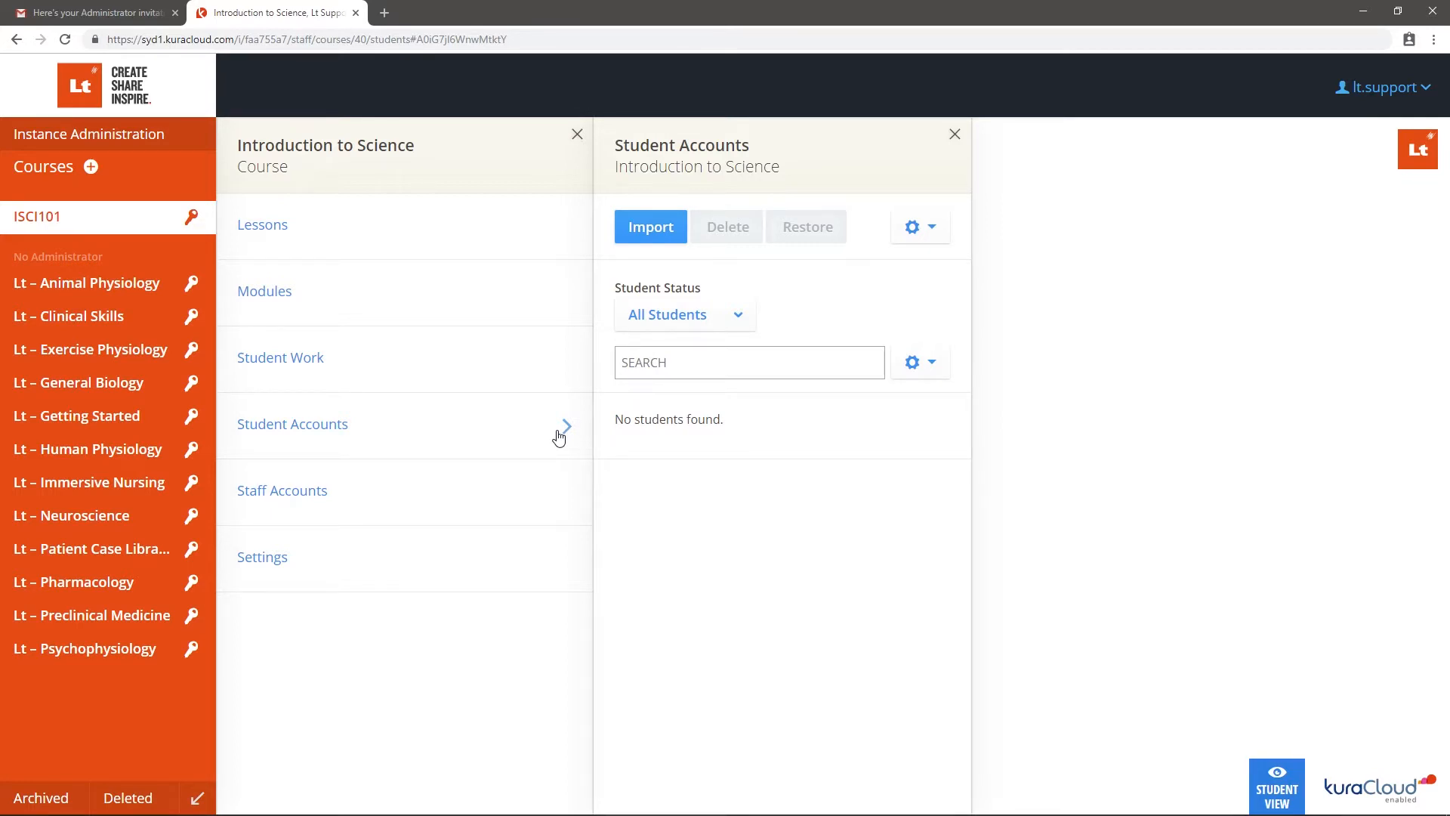
Load 'ISCI101 - Student List.csv' for import and untick 'Send student invite emails now'
{"action": "left_click", "coordinate": [674, 238]}
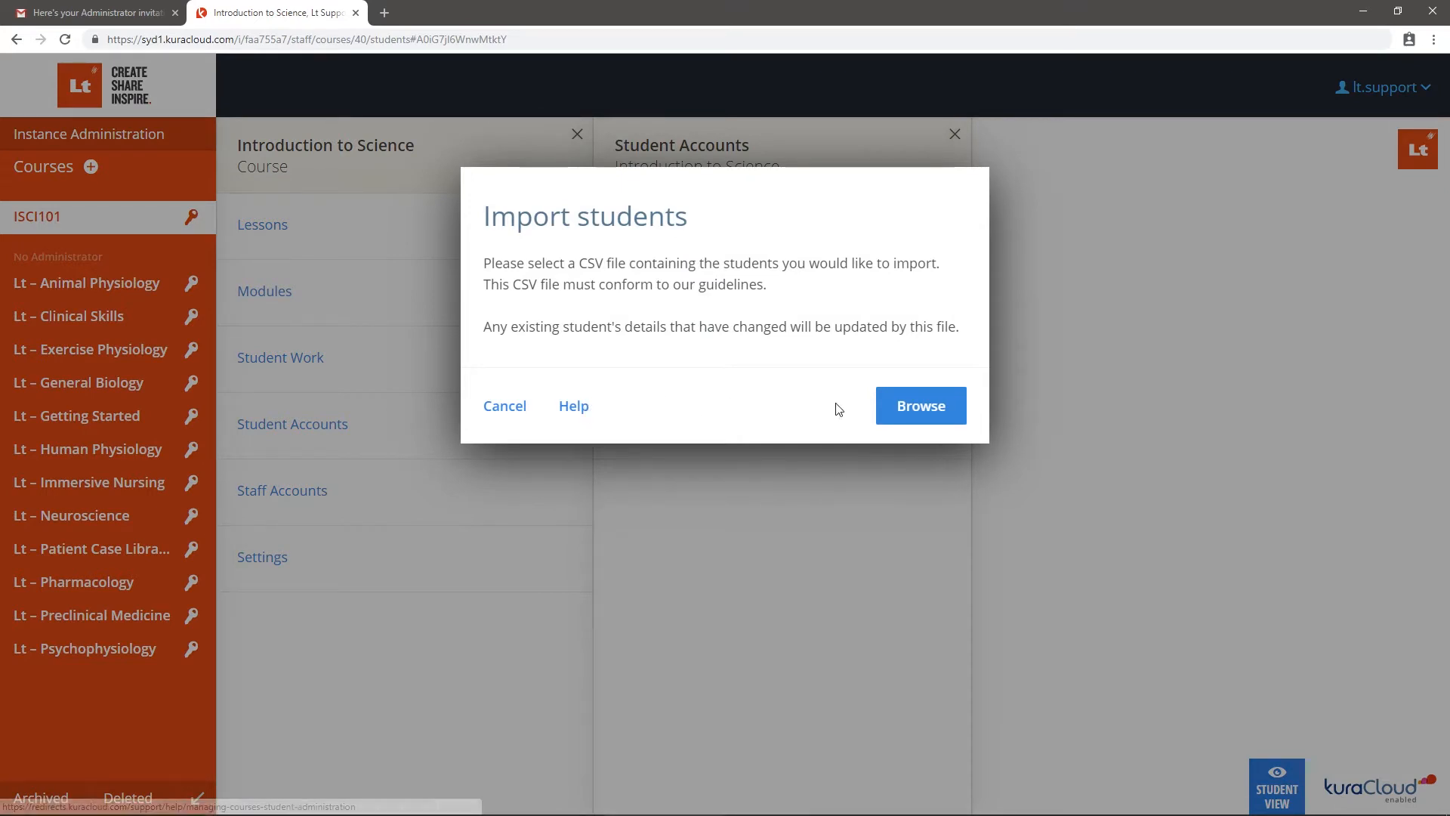
{"action": "left_click", "coordinate": [888, 418]}
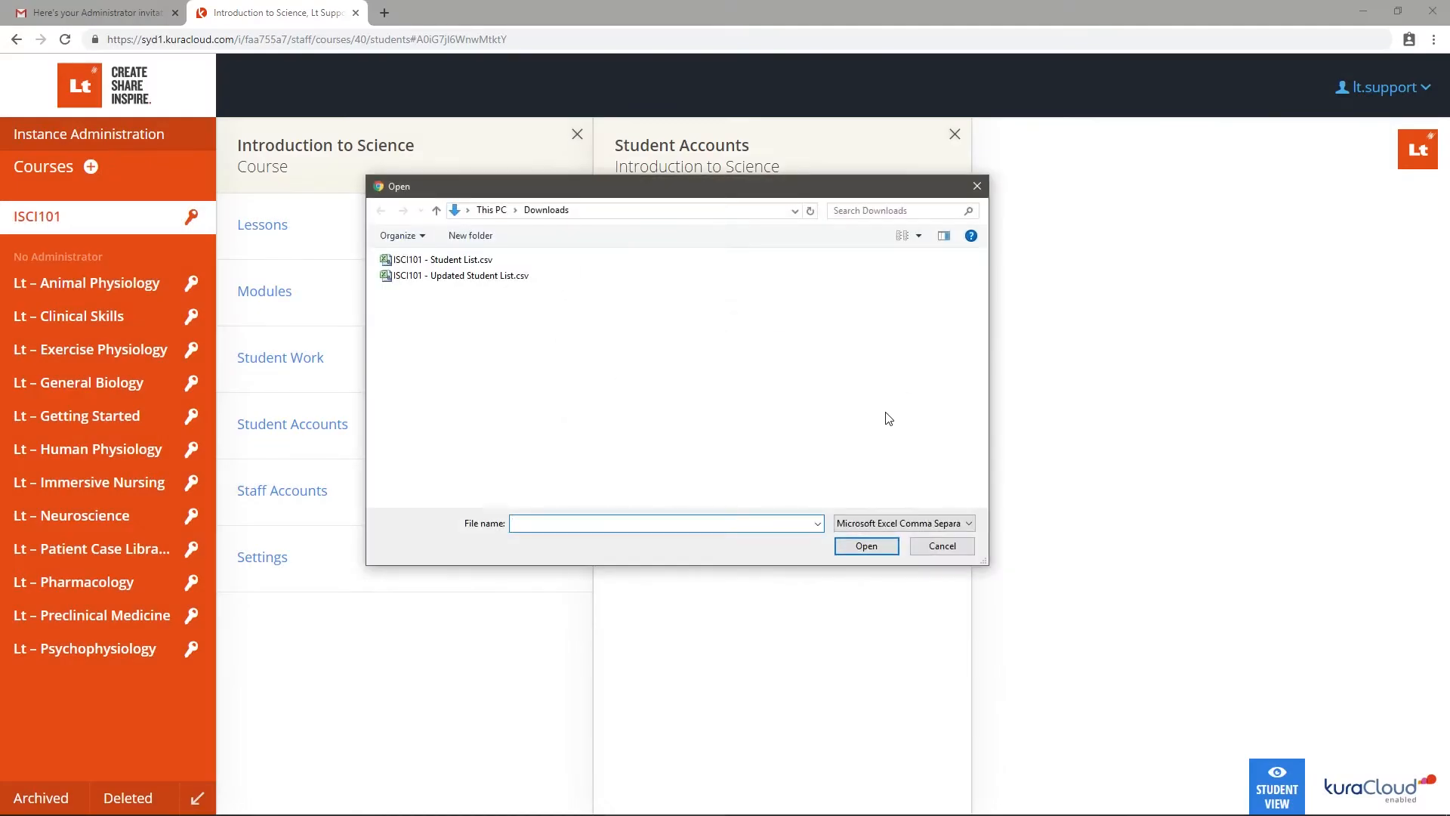
{"action": "left_click", "coordinate": [485, 262]}
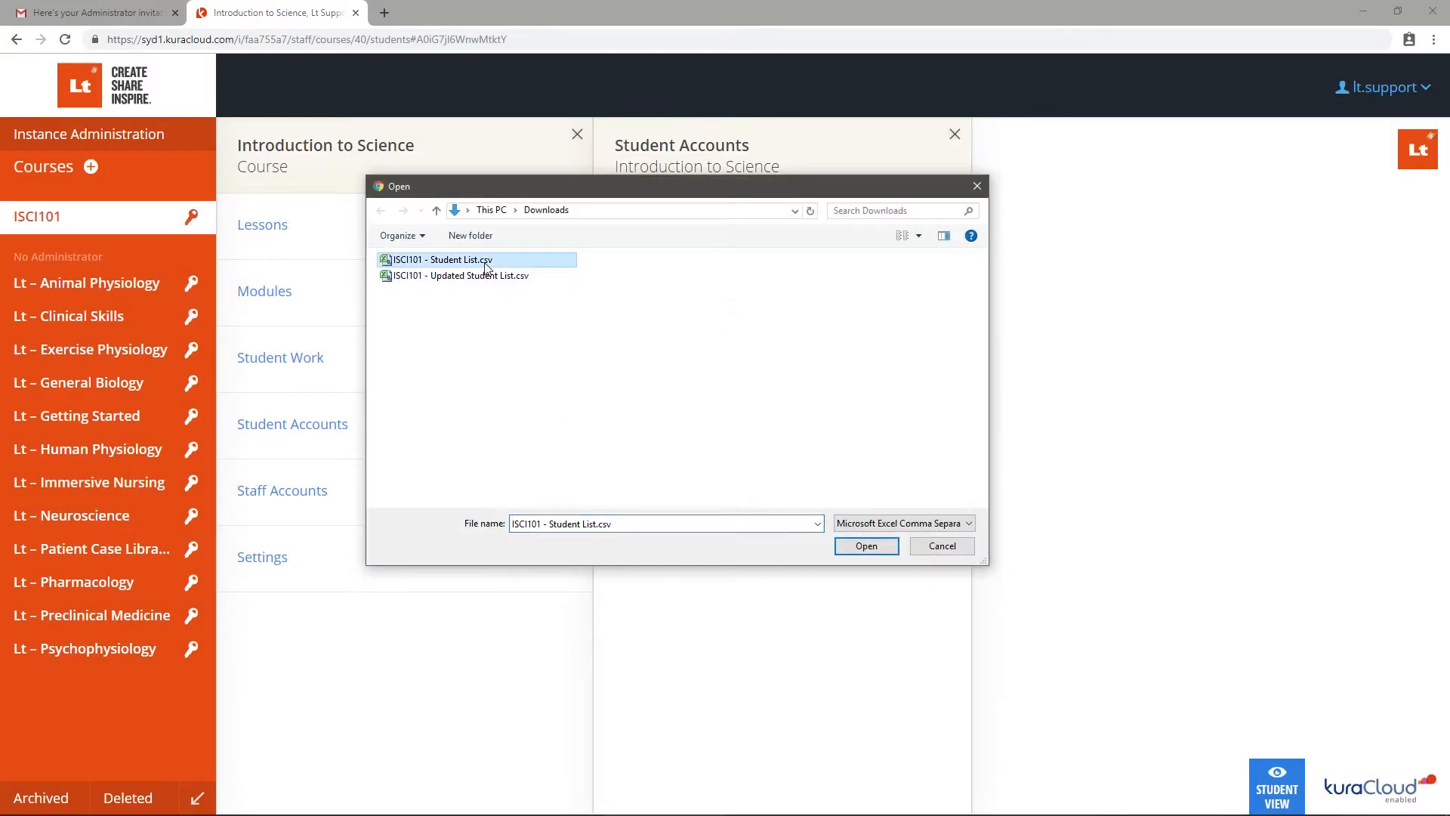
{"action": "left_click", "coordinate": [866, 546]}
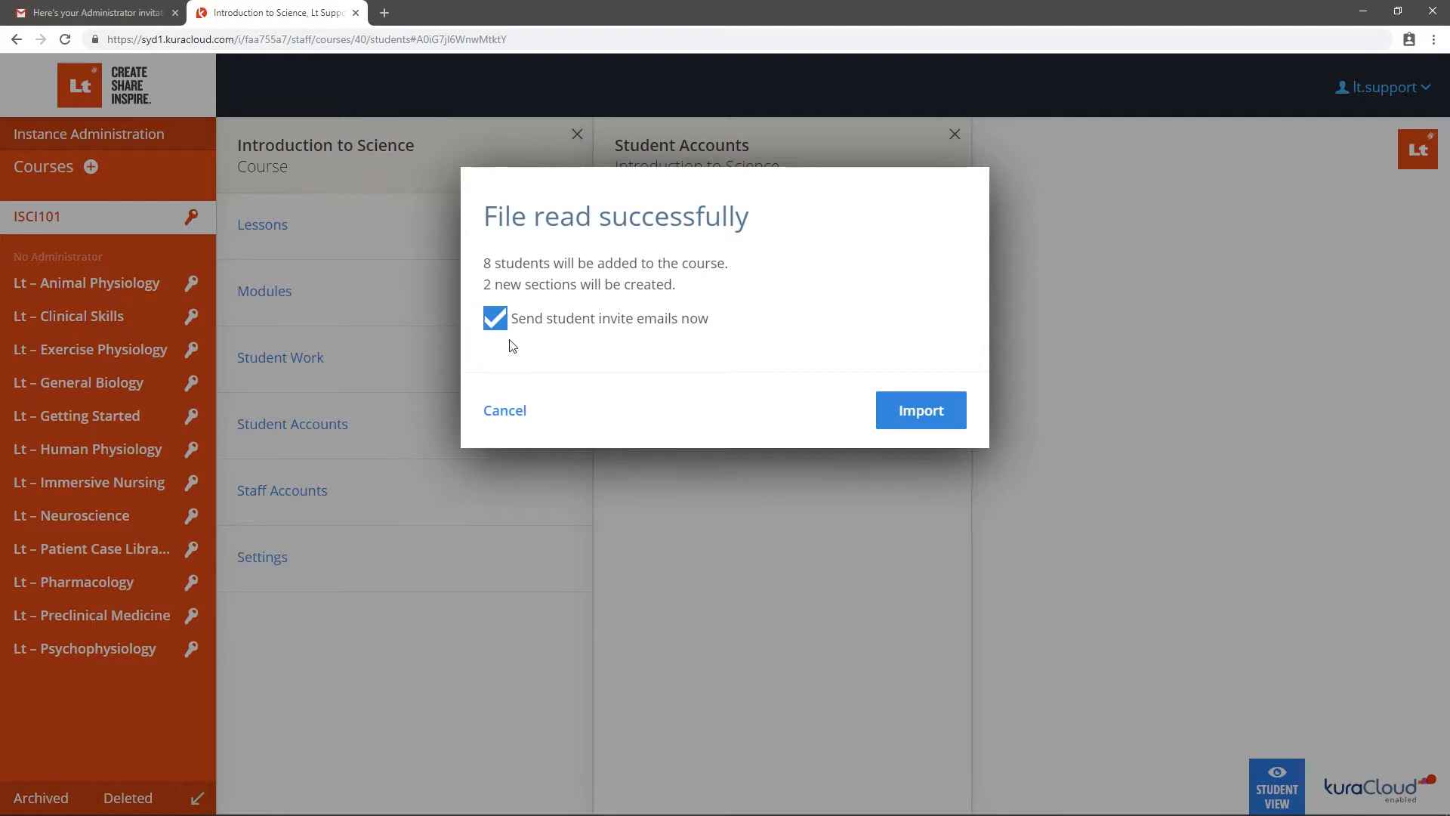
{"action": "left_click", "coordinate": [494, 323]}
Import the 8 students, then correct Stdant Support 3's given name to Studant and assign section A
{"action": "left_click", "coordinate": [952, 423]}
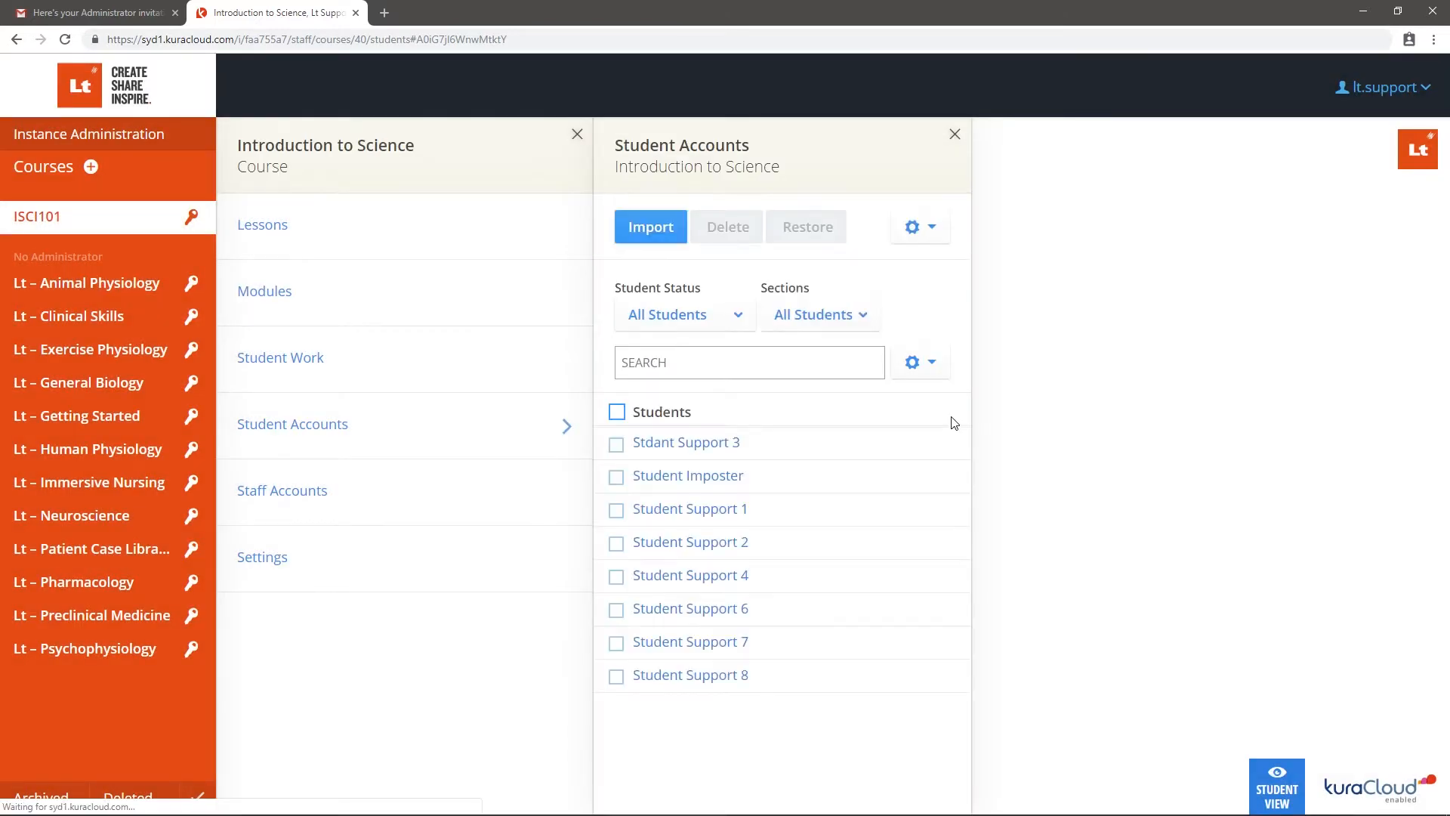
{"action": "left_click", "coordinate": [826, 451]}
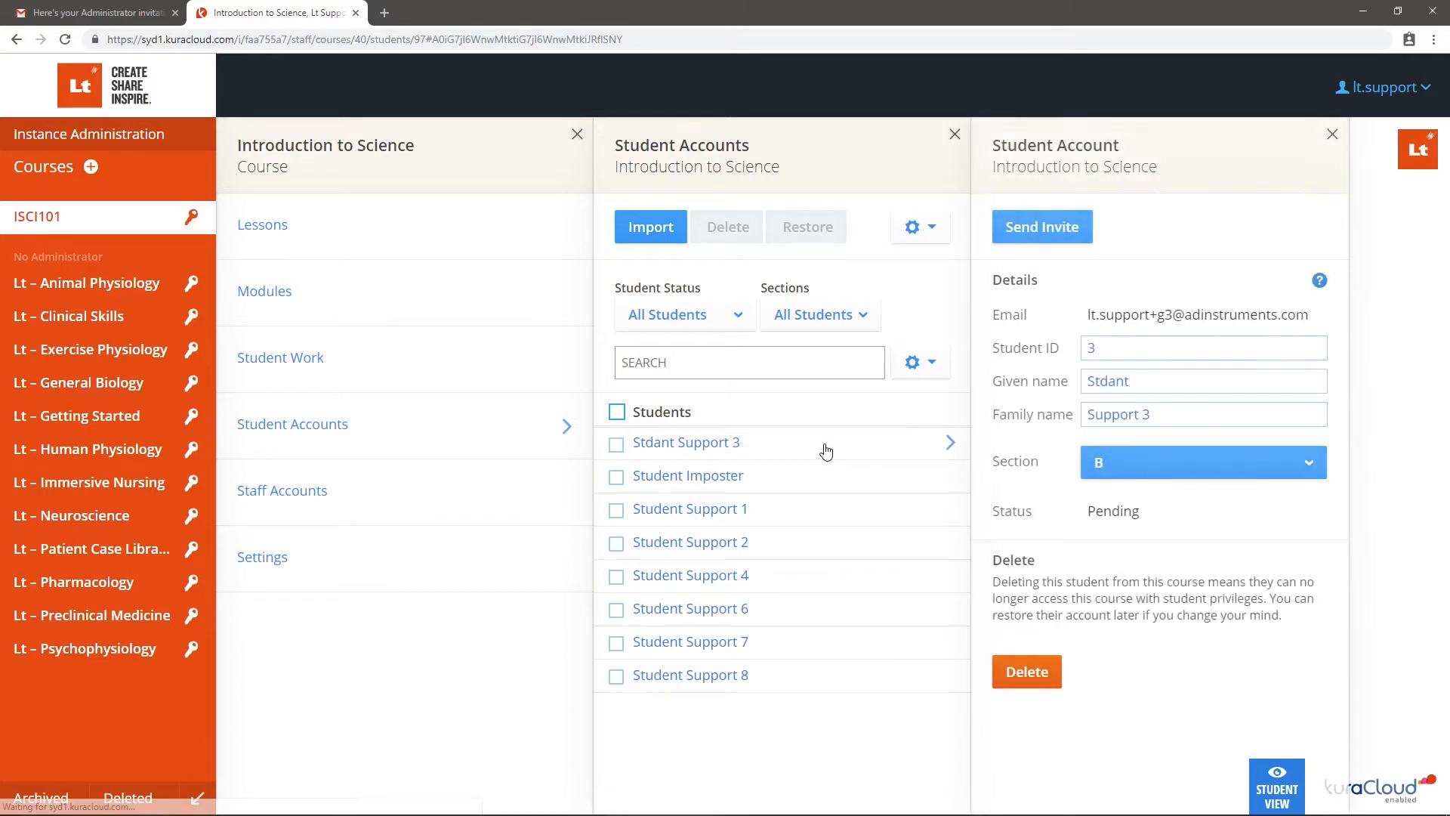
{"action": "left_click", "coordinate": [1102, 381]}
{"action": "type", "text": "u"}
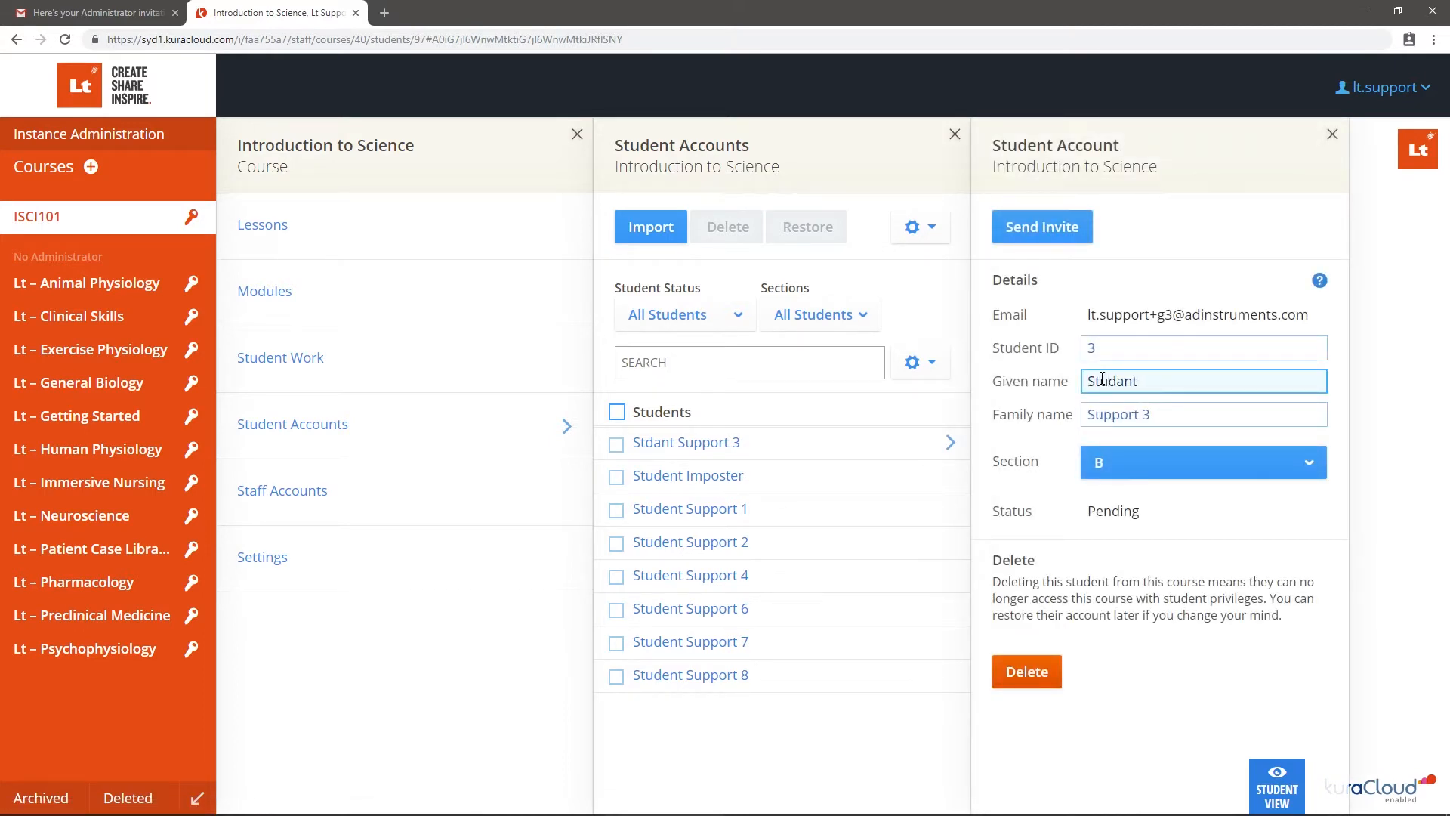
{"action": "left_click", "coordinate": [1144, 462]}
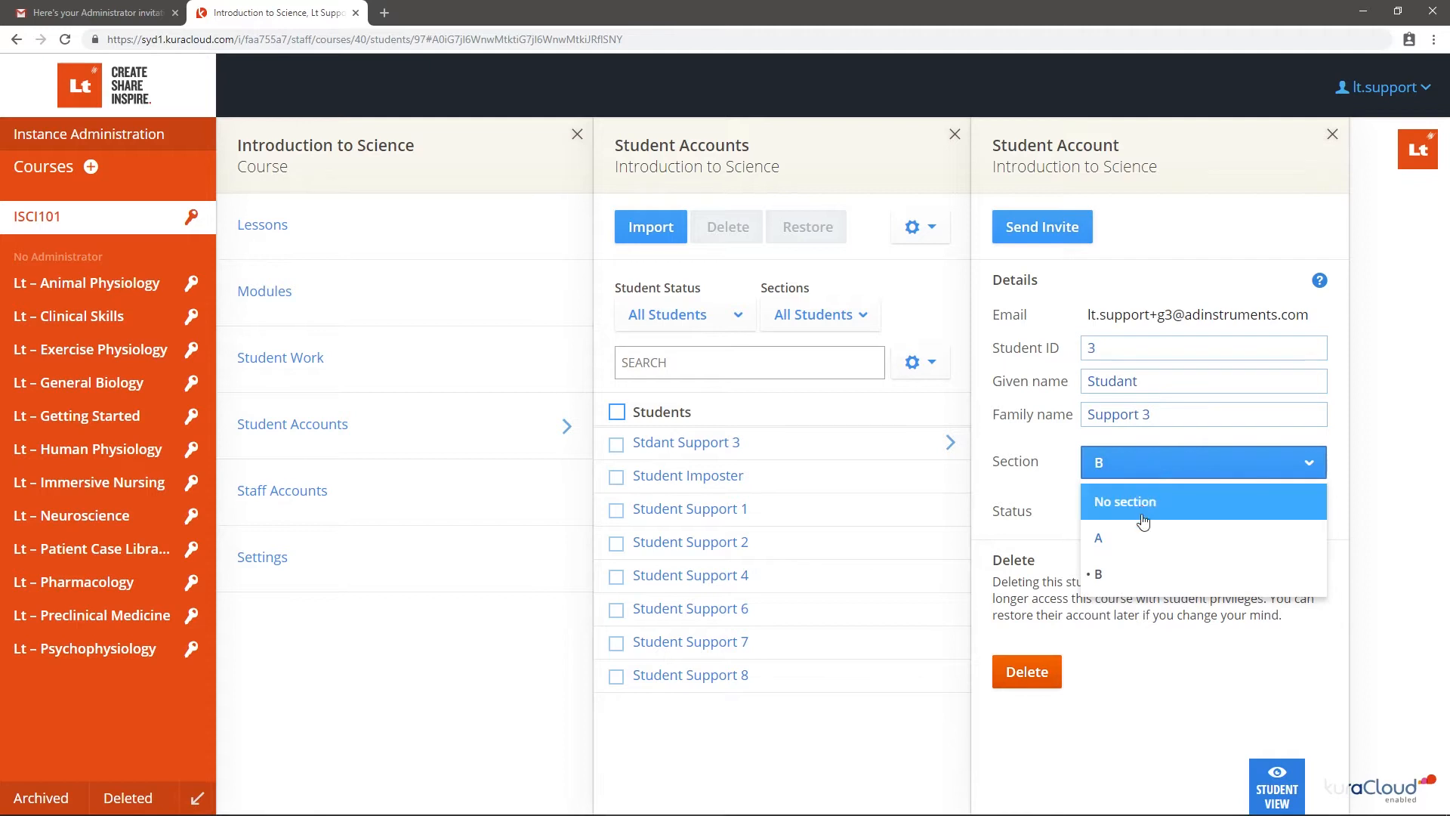
{"action": "left_click", "coordinate": [1139, 549]}
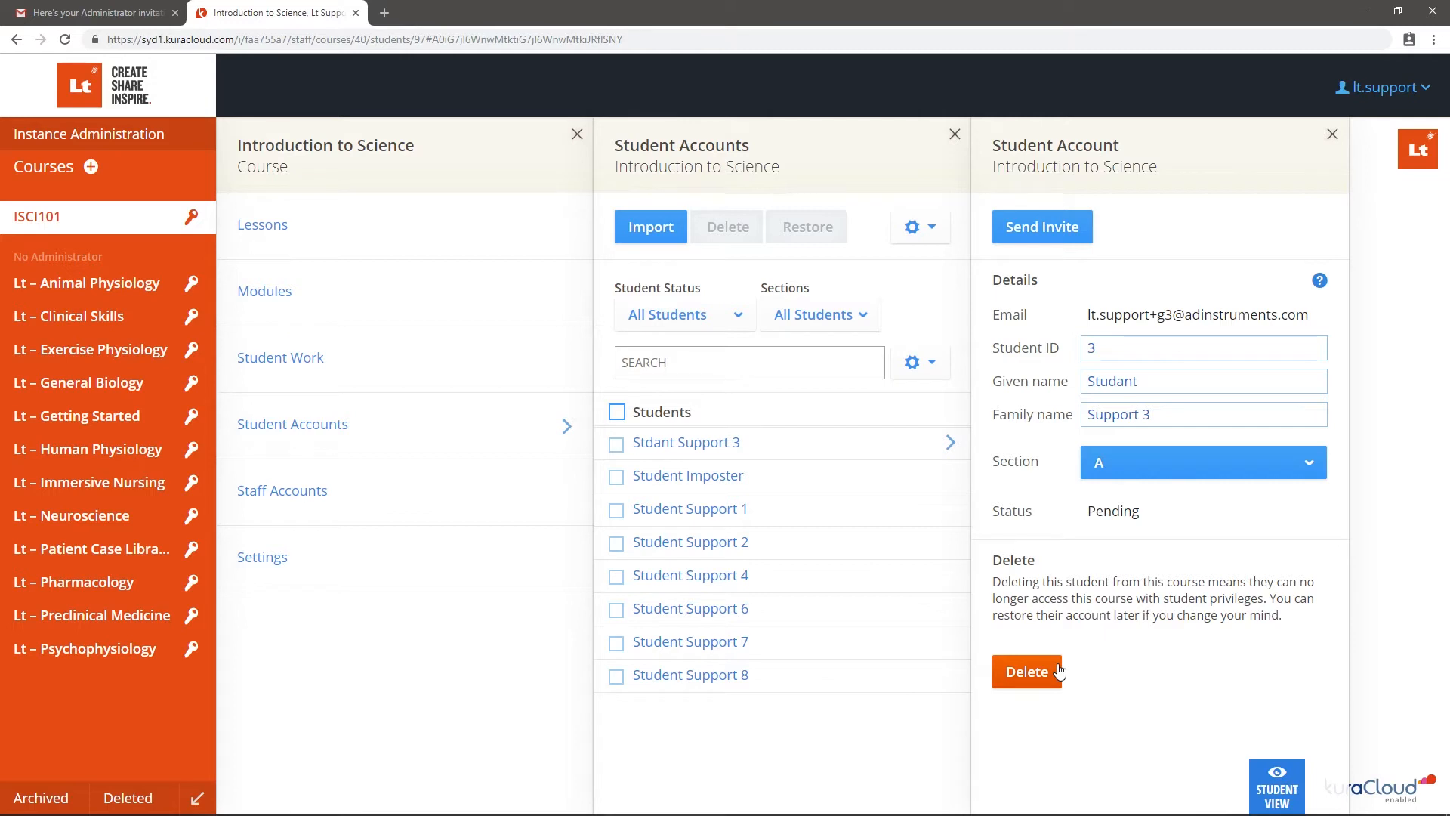
Delete the Student Imposter and Studant Support 3 accounts
{"action": "left_click", "coordinate": [617, 477]}
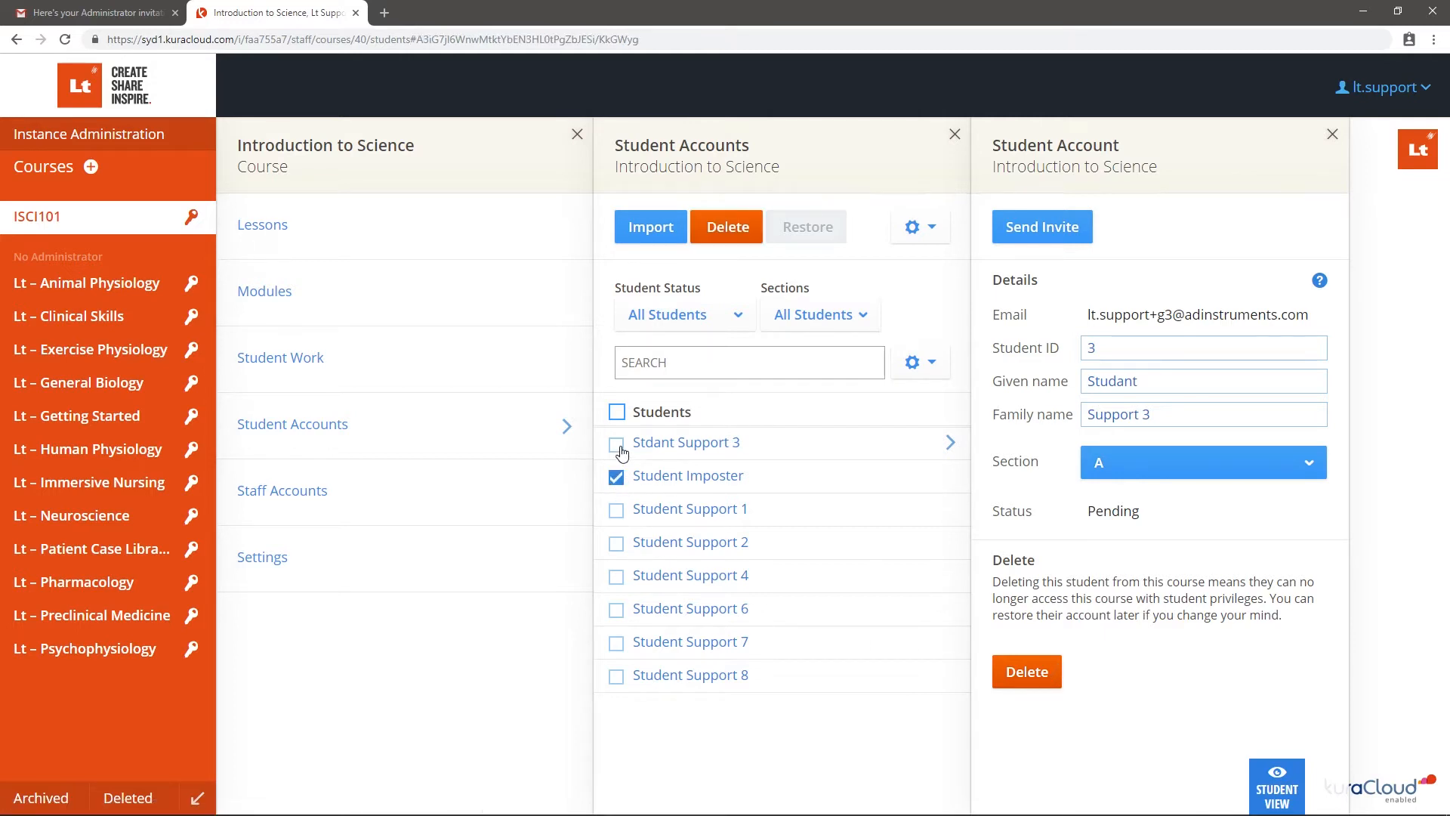
{"action": "left_click", "coordinate": [618, 446]}
{"action": "left_click", "coordinate": [756, 229]}
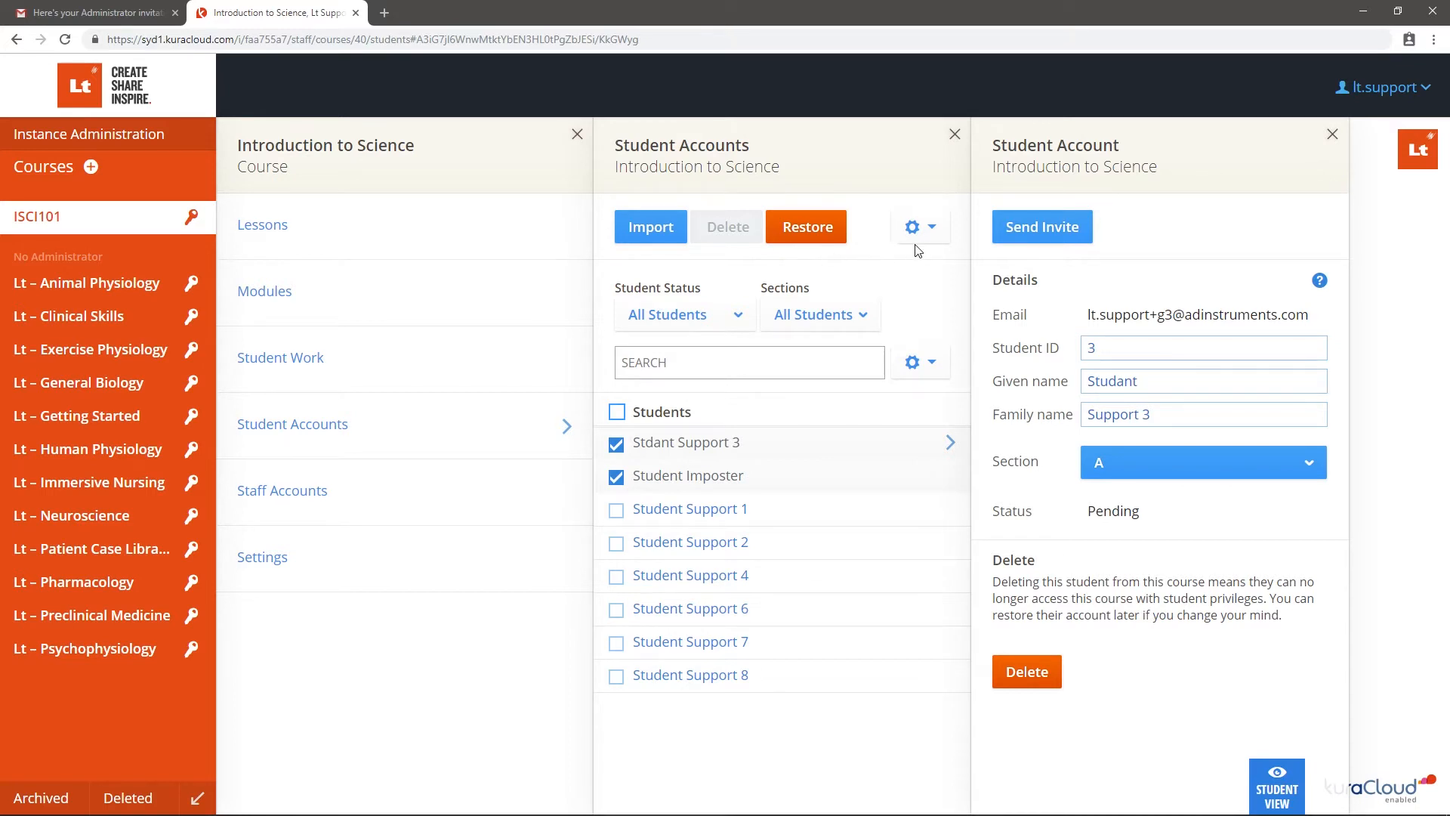
Restore Studant Support 3 from the Deleted Accounts list
{"action": "left_click", "coordinate": [929, 228]}
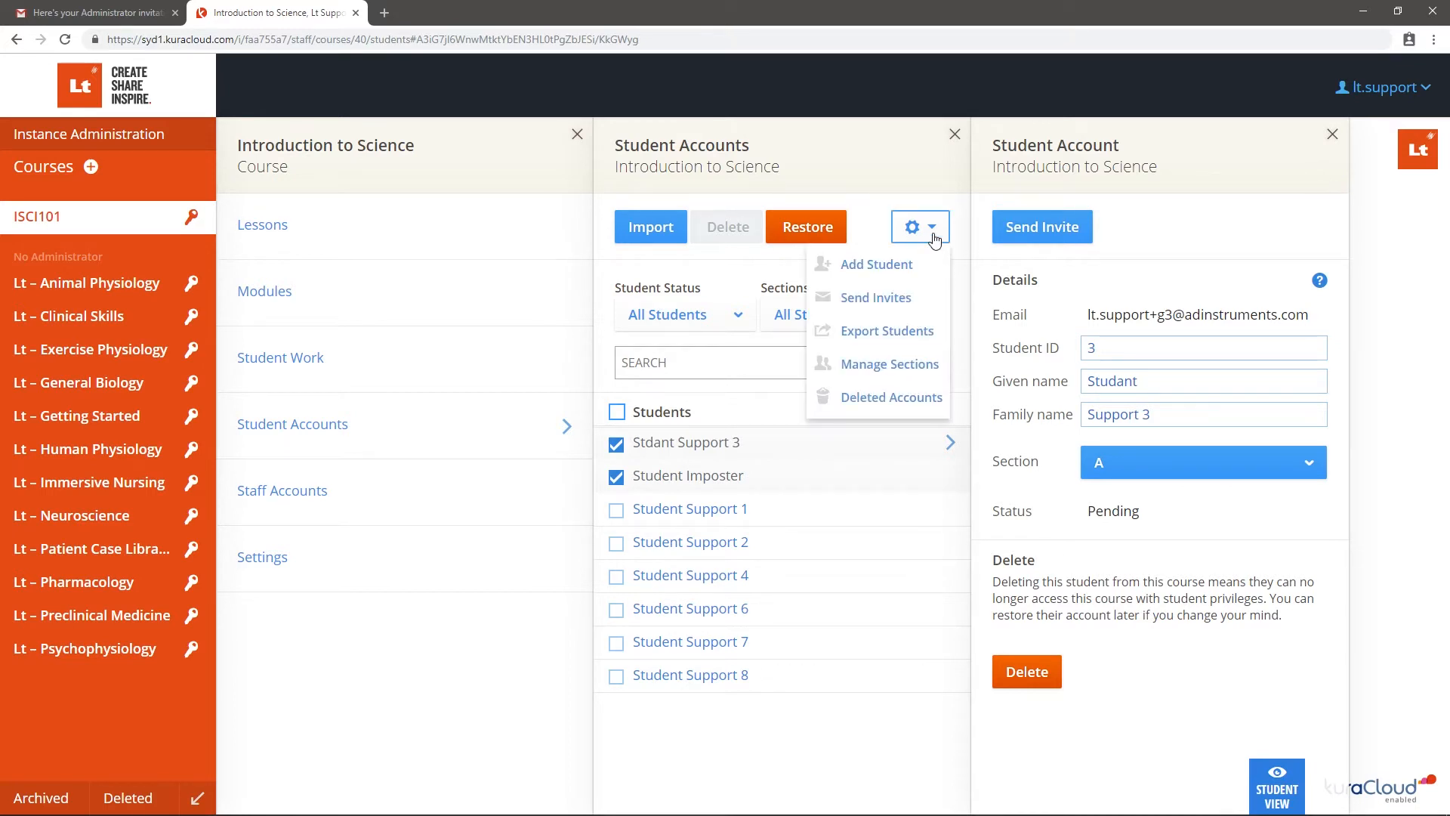
{"action": "left_click", "coordinate": [929, 396]}
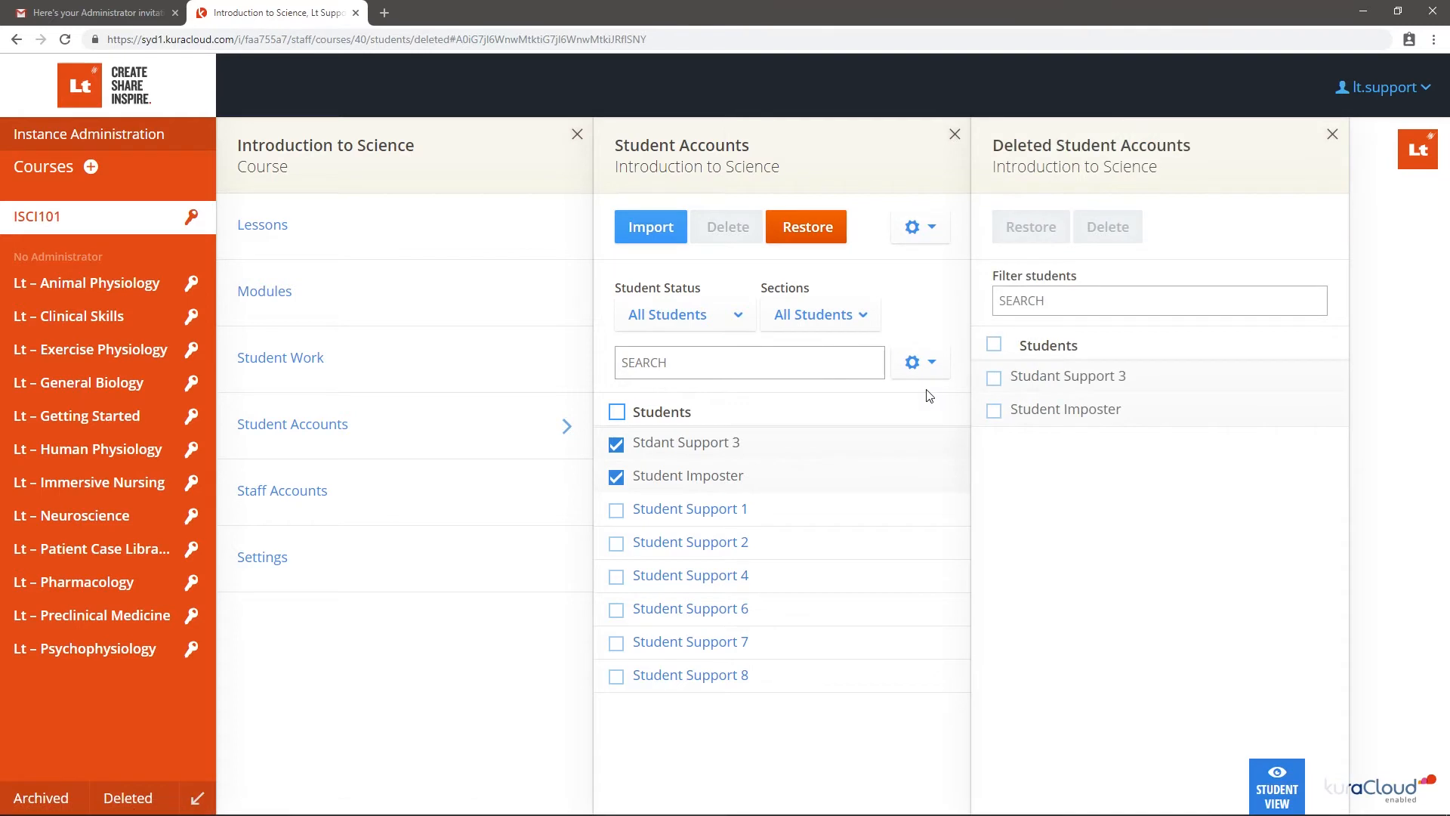
{"action": "left_click", "coordinate": [993, 378]}
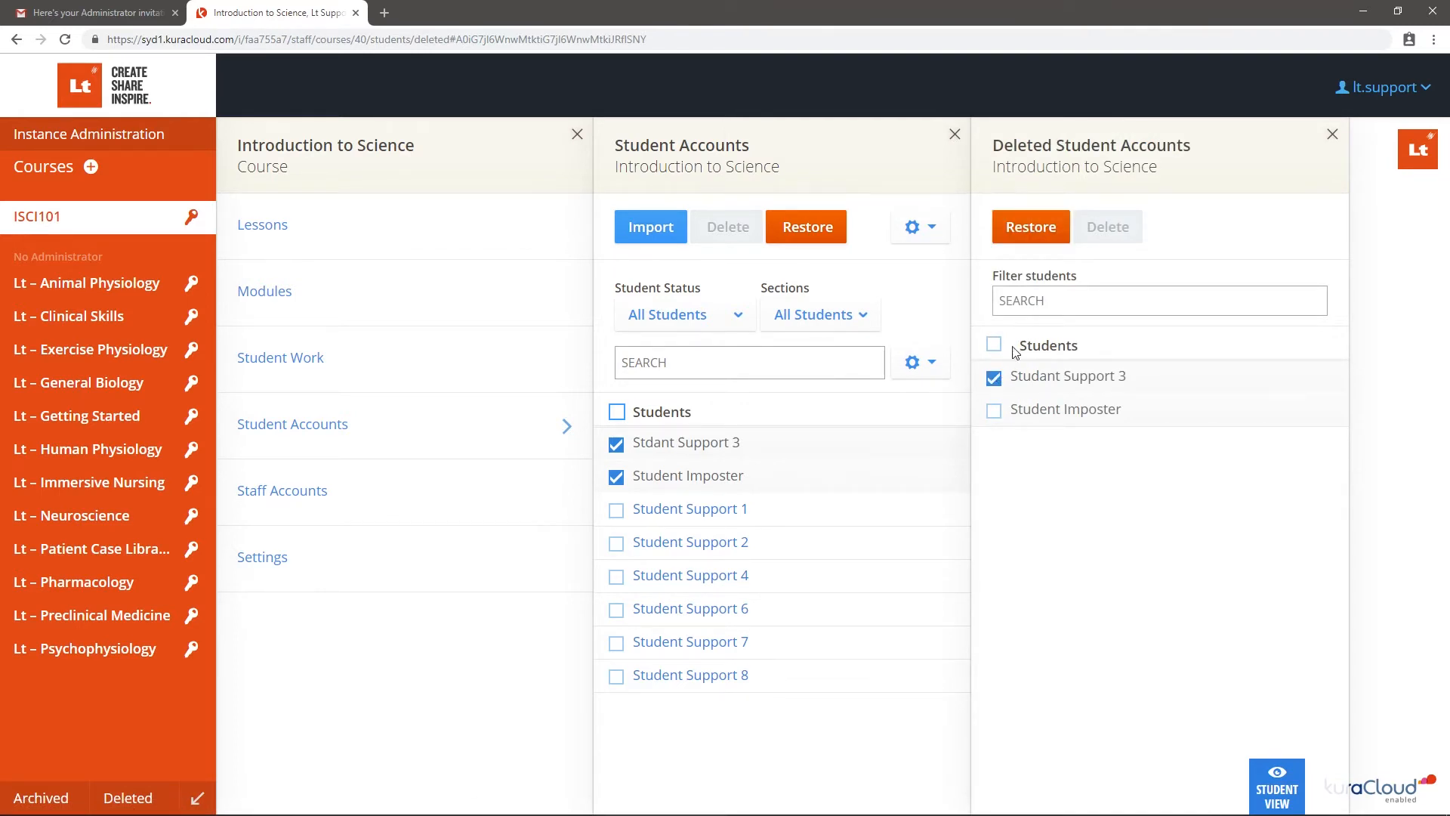
{"action": "left_click", "coordinate": [1061, 236]}
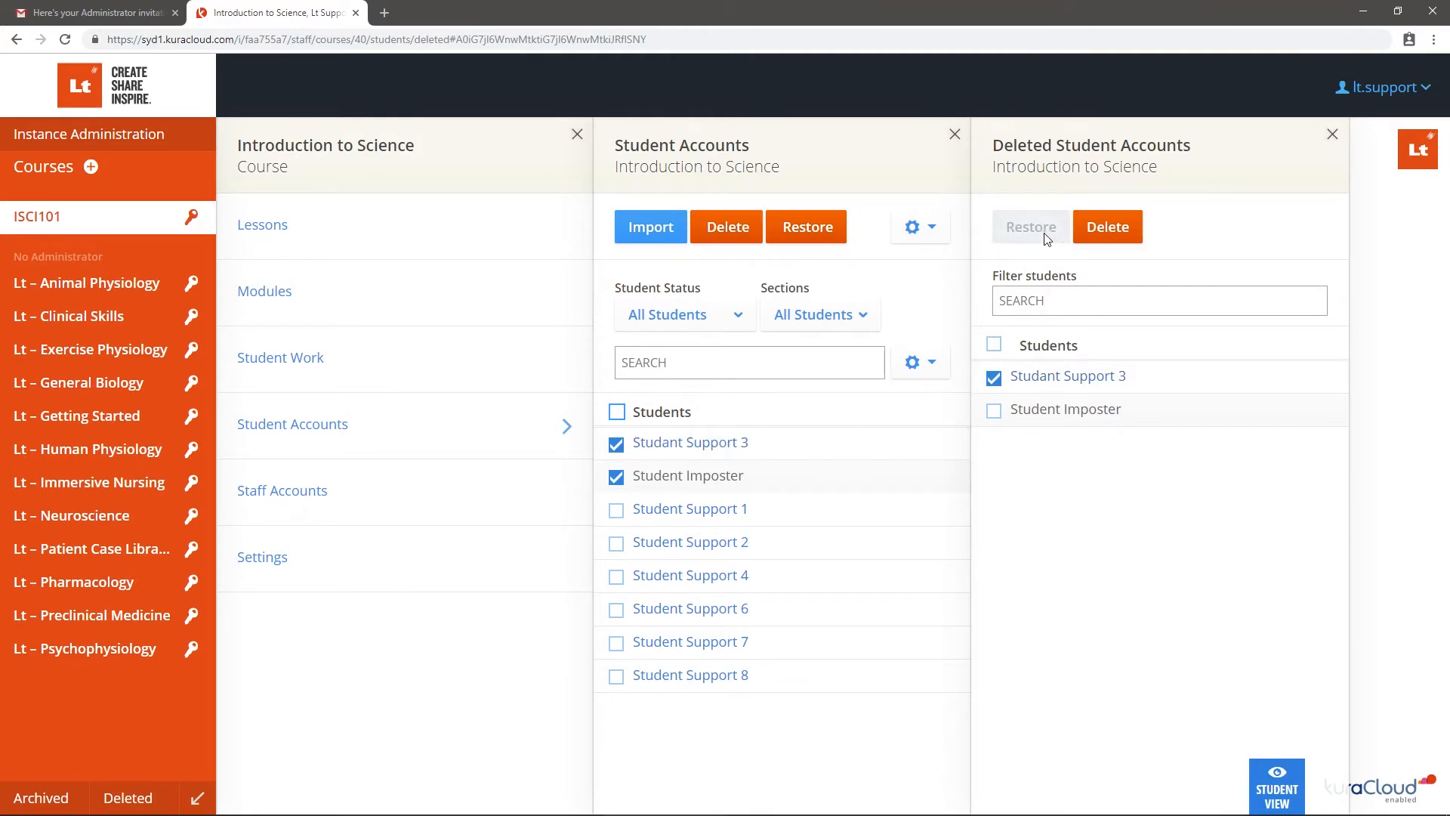
{"action": "left_click", "coordinate": [935, 228]}
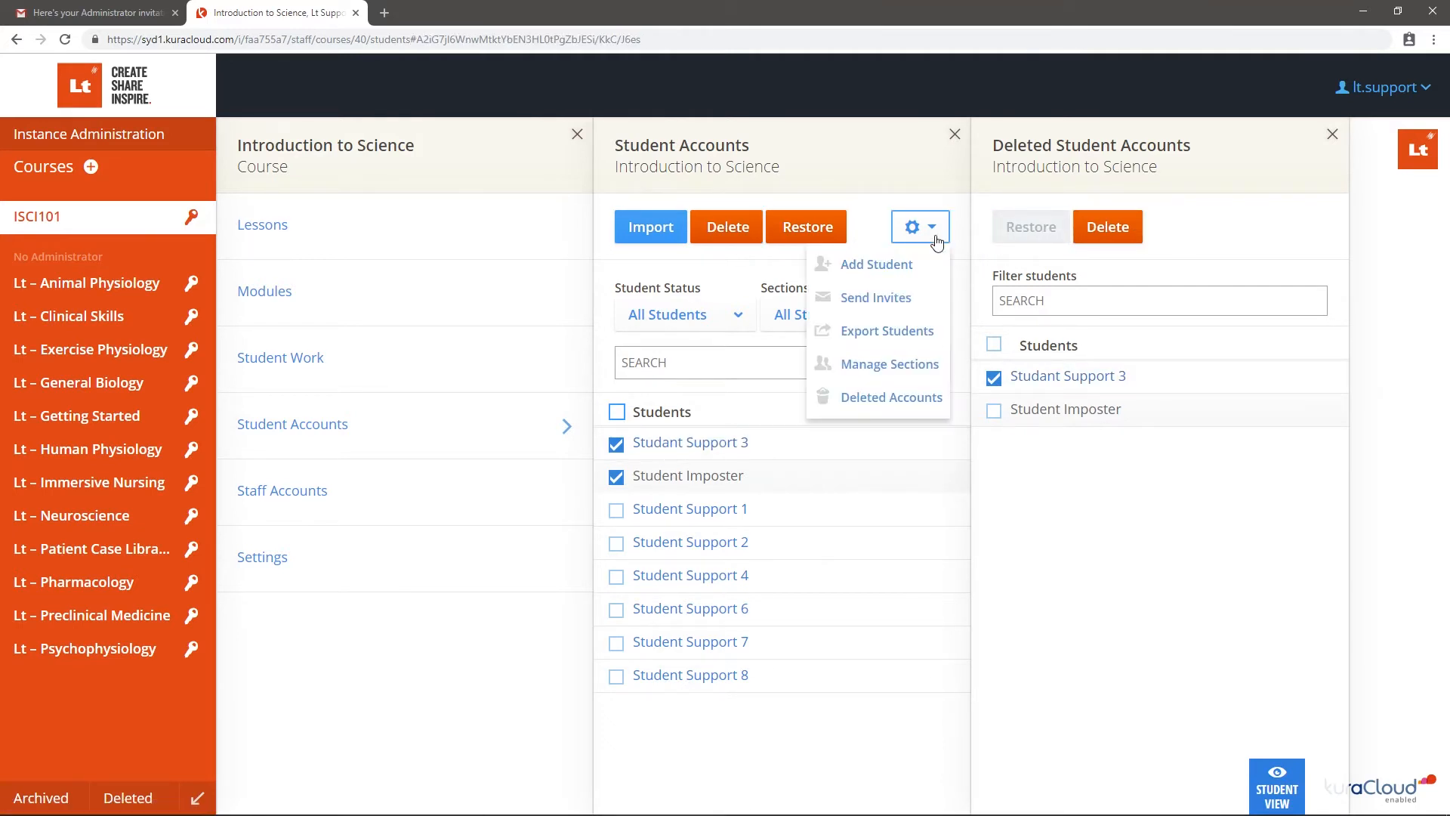
In Manage Sections, create a trial 'New section', then delete it, leaving only sections A and B
{"action": "left_click", "coordinate": [928, 368]}
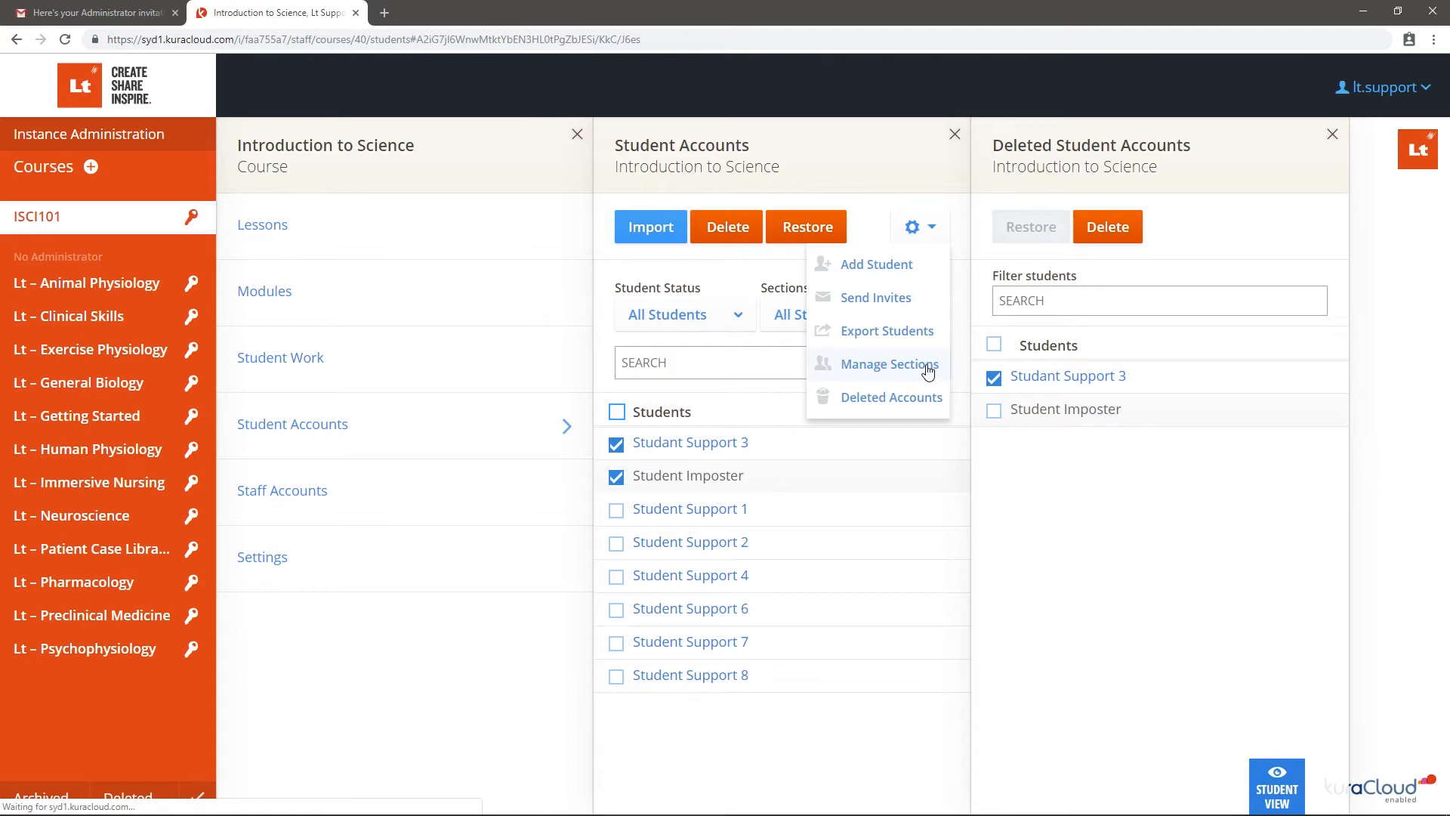
{"action": "left_click", "coordinate": [928, 370]}
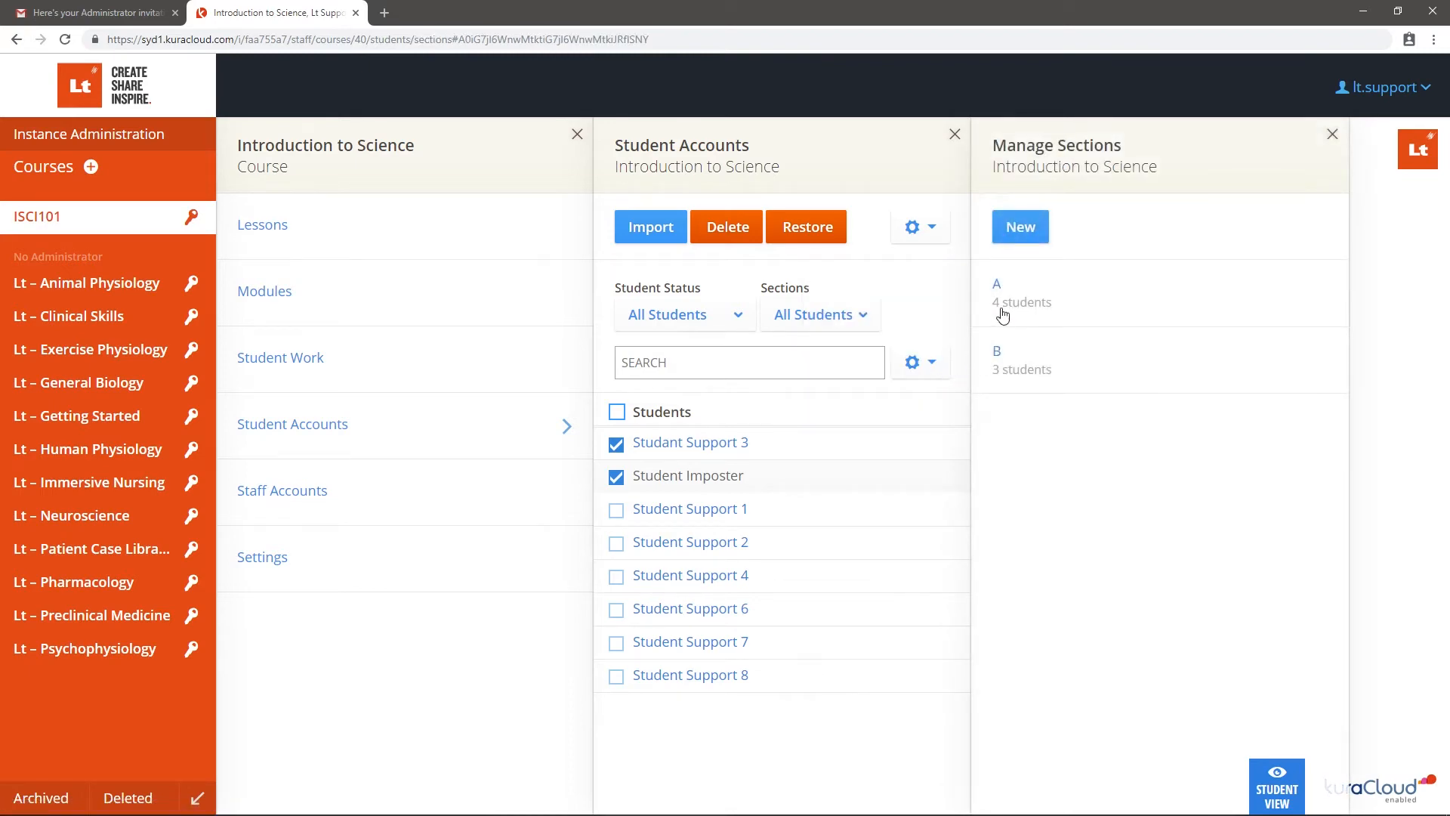
{"action": "left_click", "coordinate": [1039, 233]}
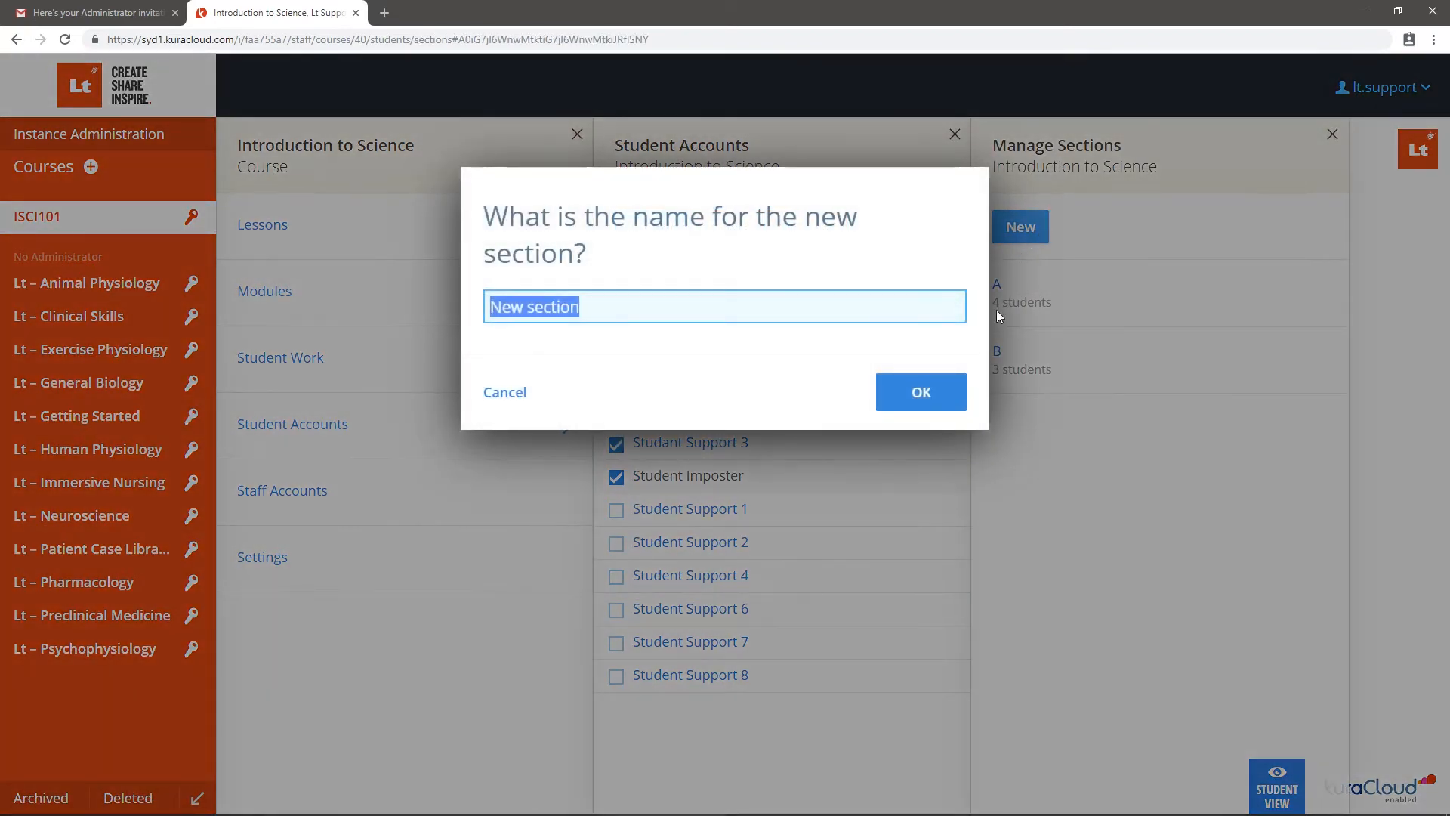
{"action": "left_click", "coordinate": [961, 386]}
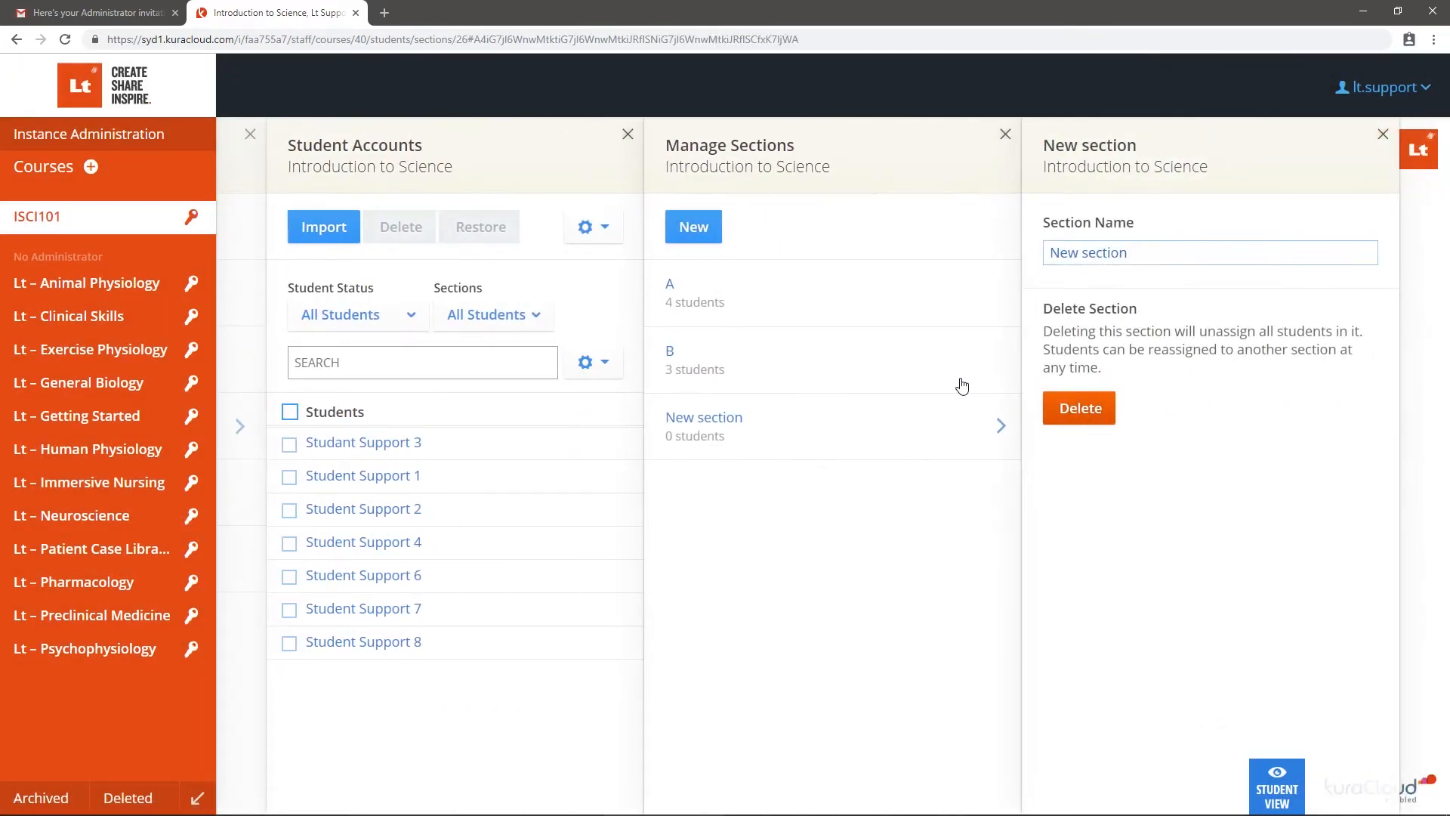
{"action": "left_click", "coordinate": [1107, 406]}
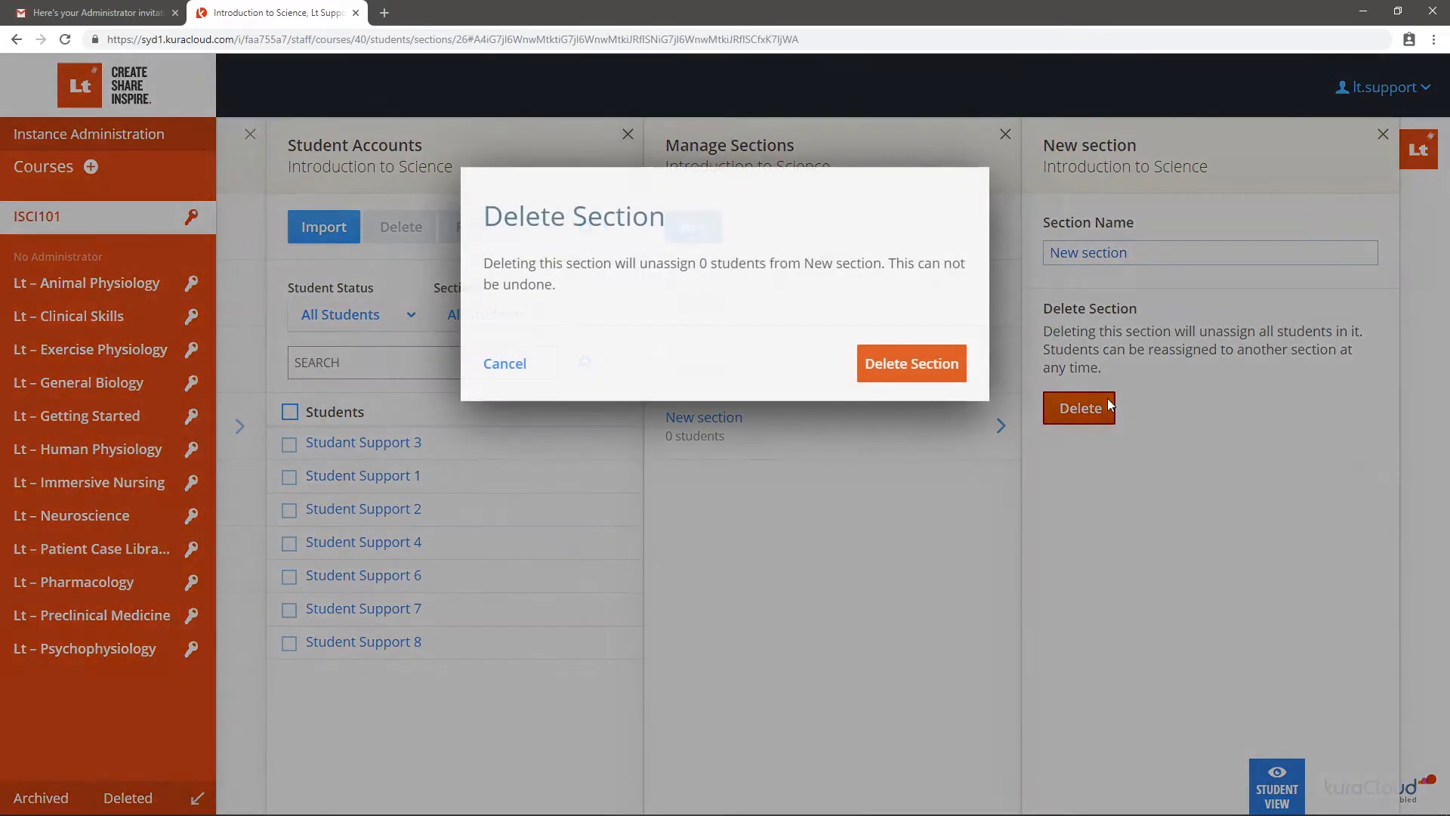
{"action": "left_click", "coordinate": [959, 363]}
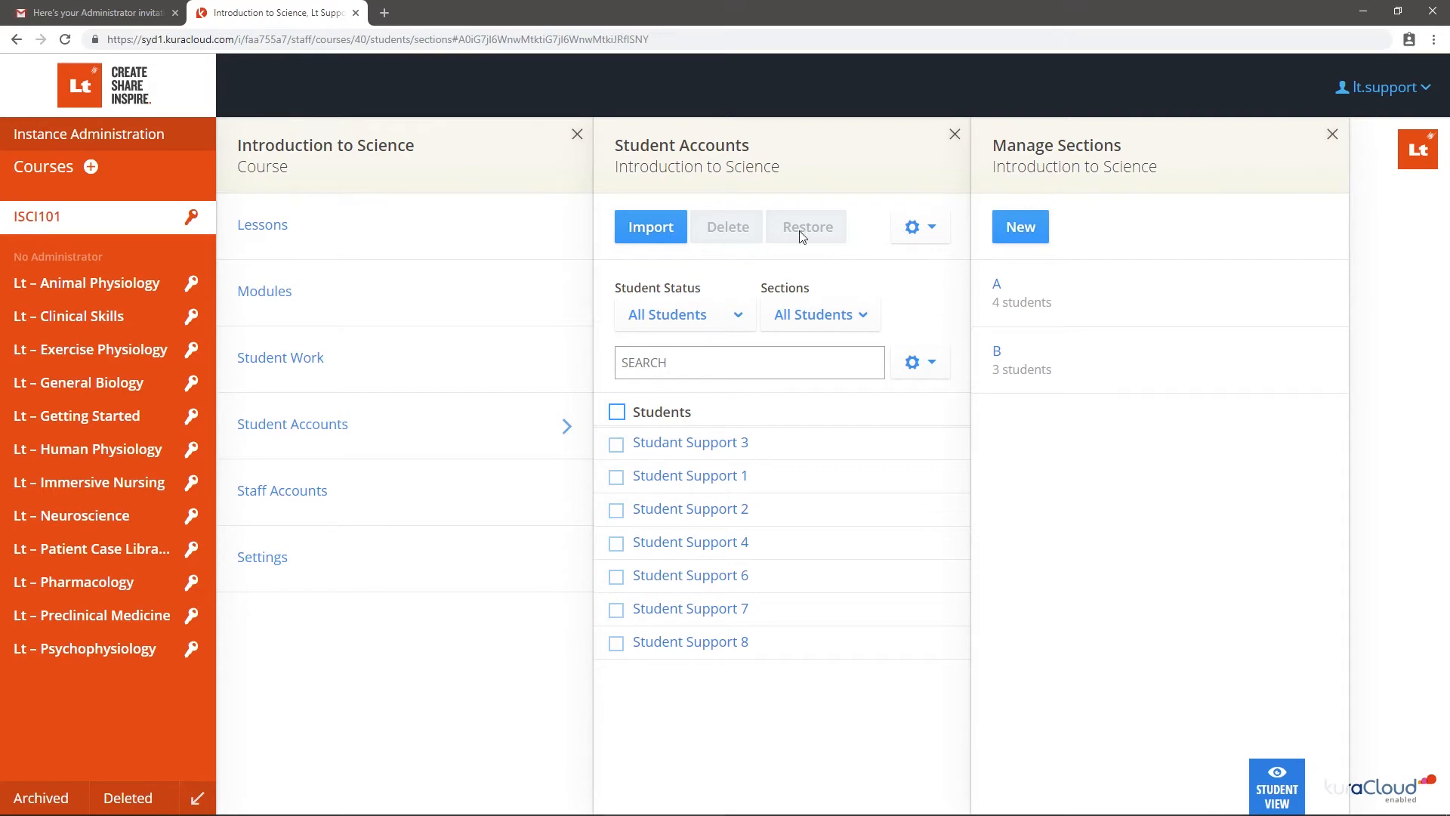
Import 'ISCI101 - Updated Student List.csv' and dismiss the result message
{"action": "left_click", "coordinate": [684, 222]}
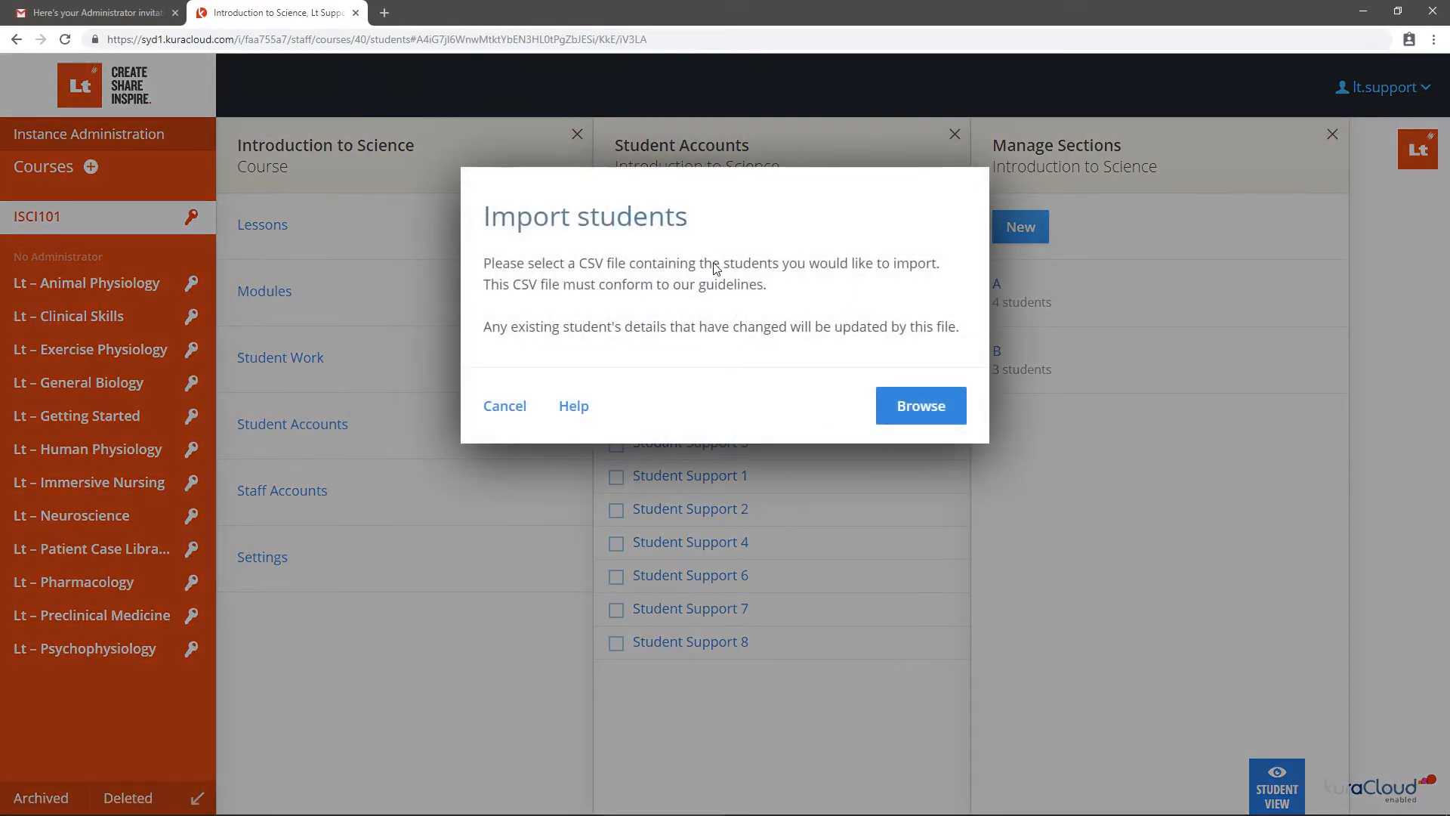
{"action": "left_click", "coordinate": [889, 405]}
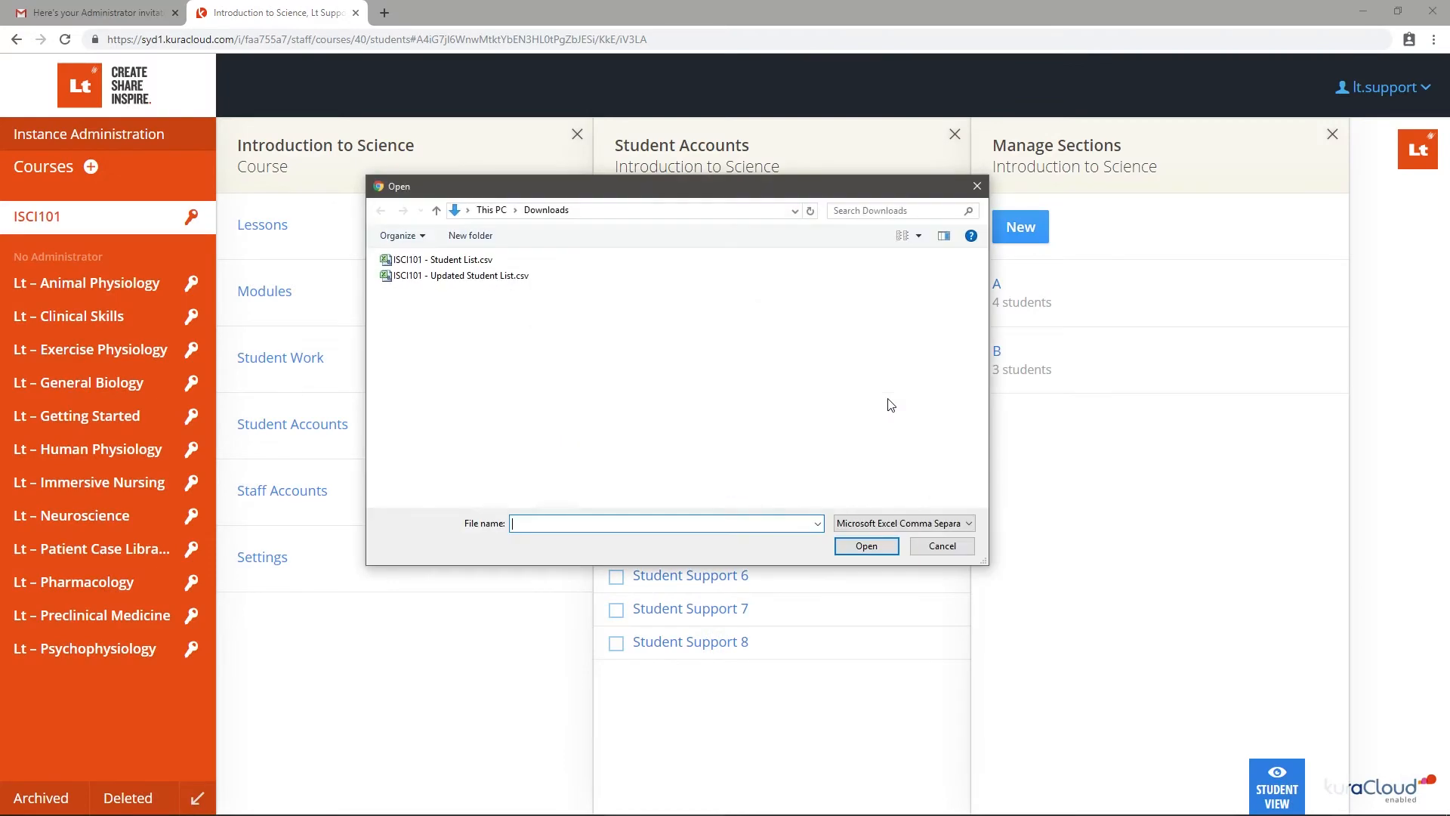
{"action": "left_click", "coordinate": [478, 281]}
{"action": "left_click", "coordinate": [866, 545]}
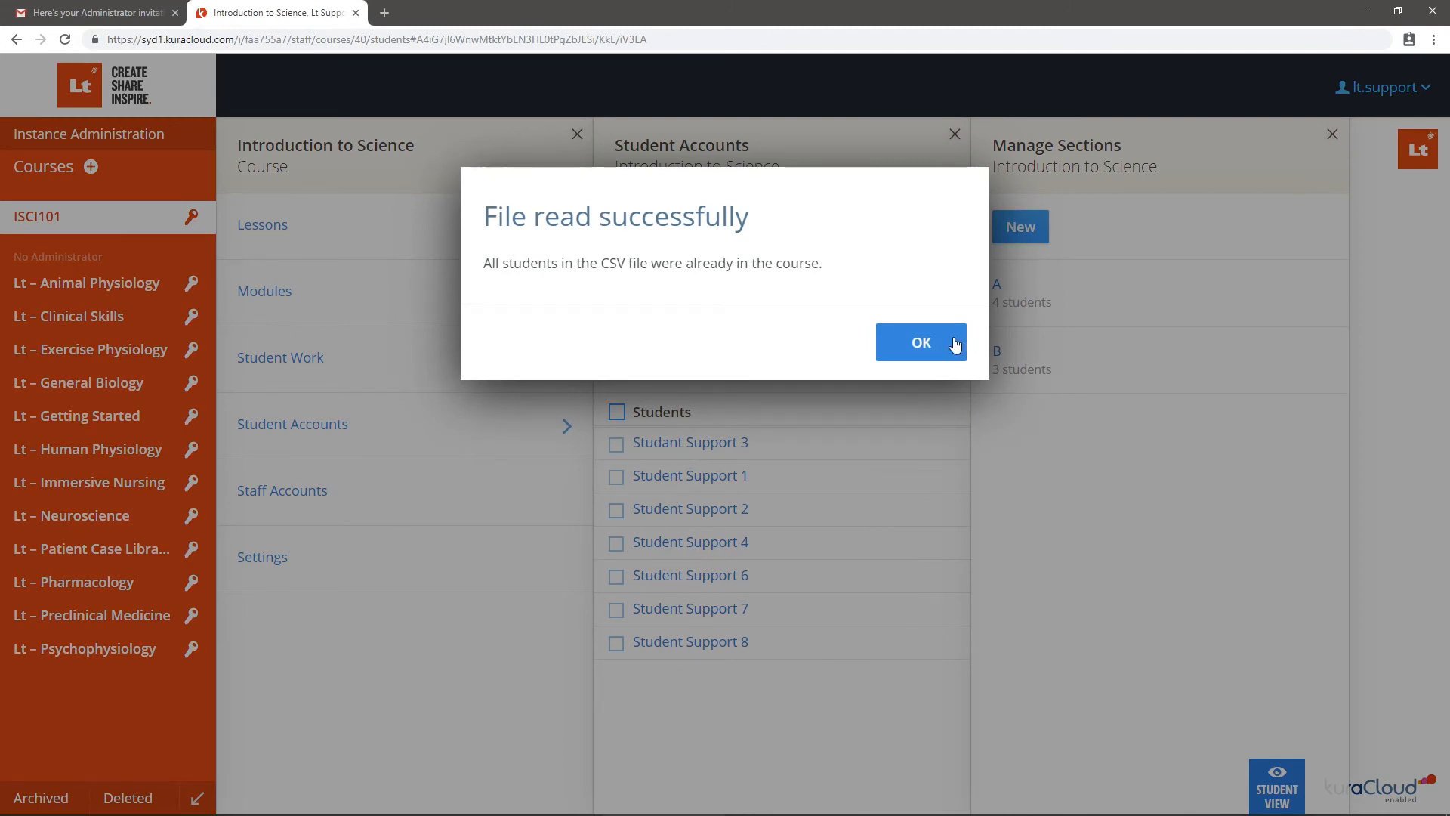
{"action": "left_click", "coordinate": [955, 344]}
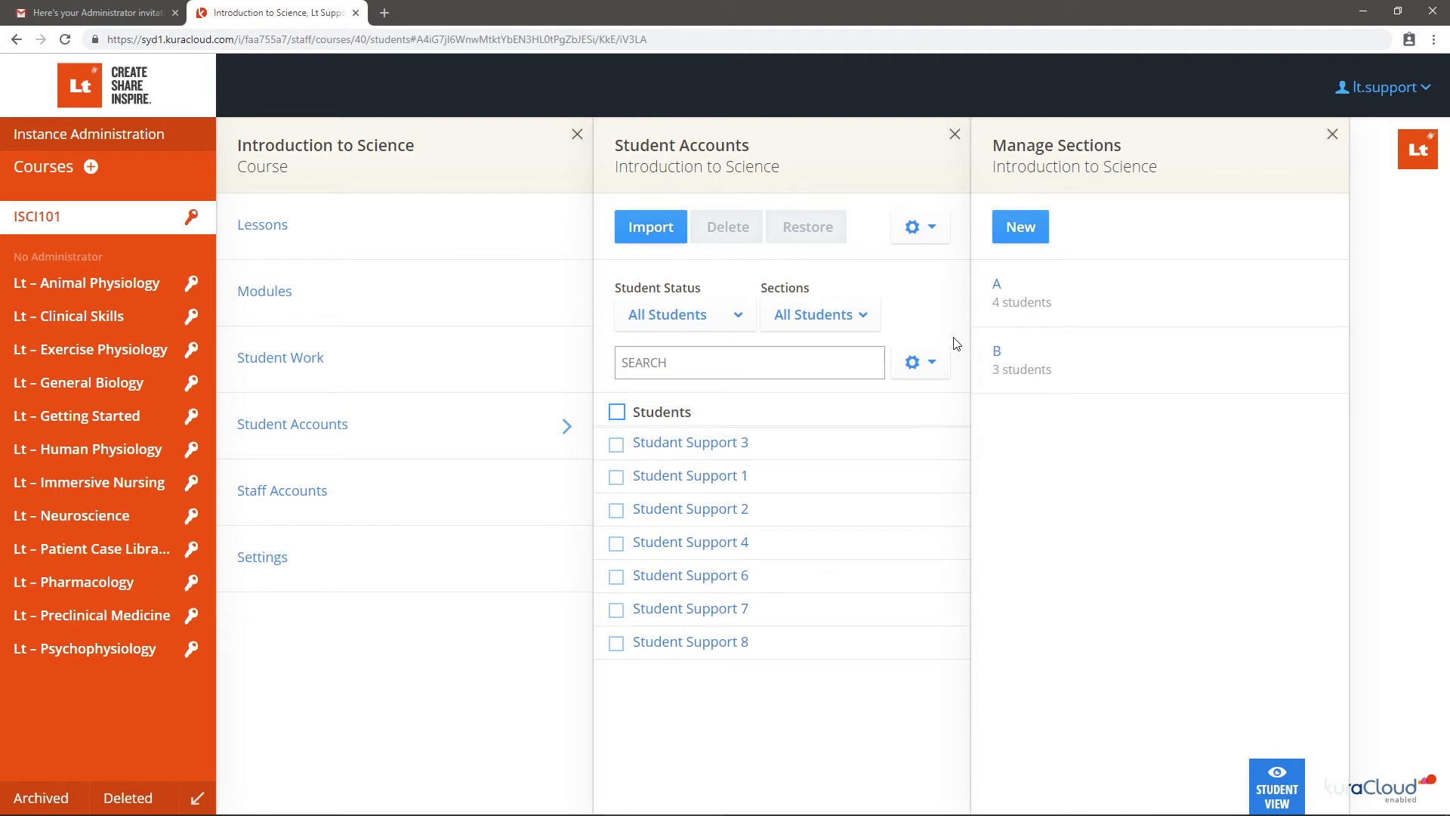
Start adding one student, entering their email, student ID, given name and family name
{"action": "left_click", "coordinate": [934, 233]}
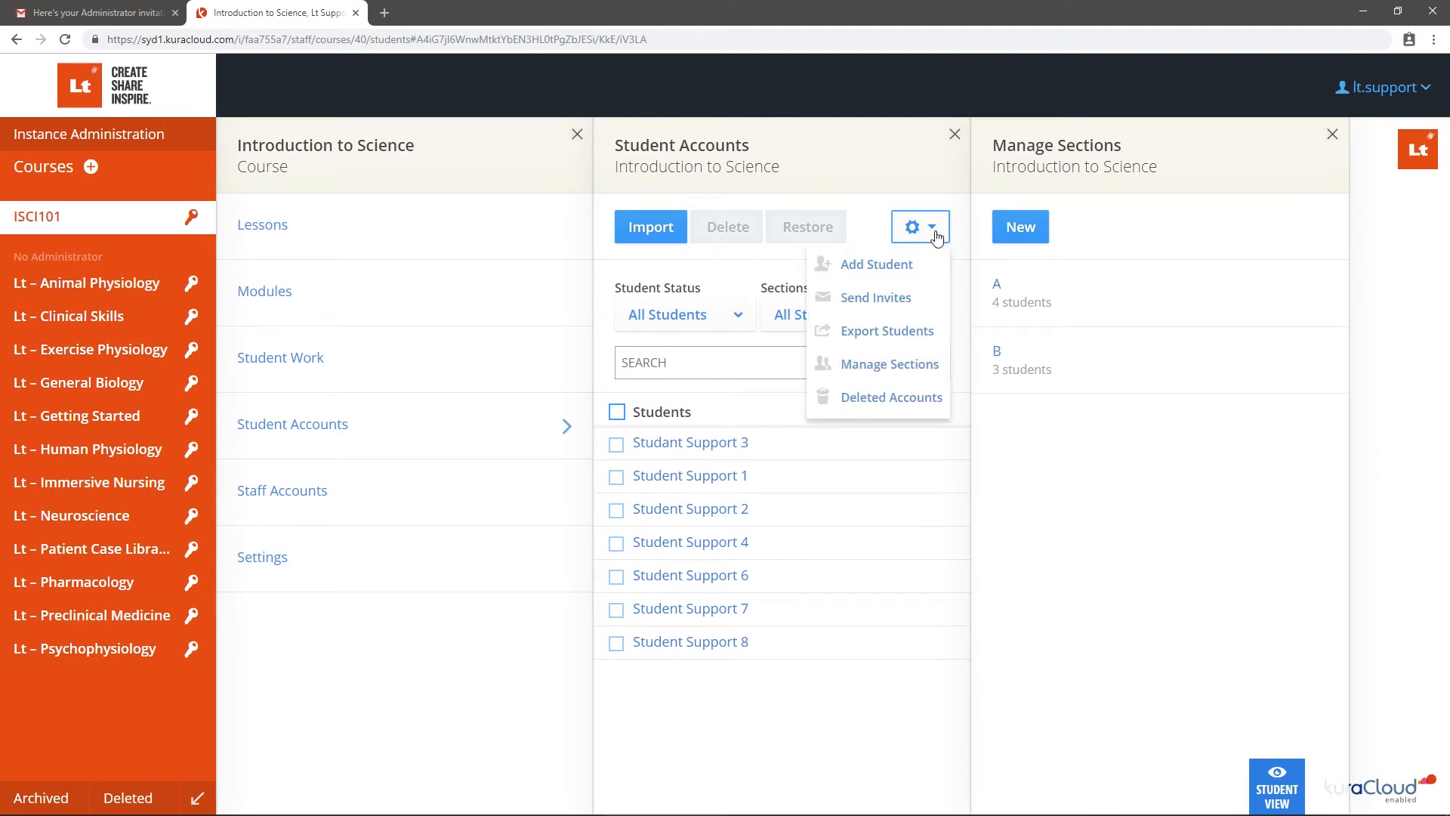
{"action": "left_click", "coordinate": [937, 272]}
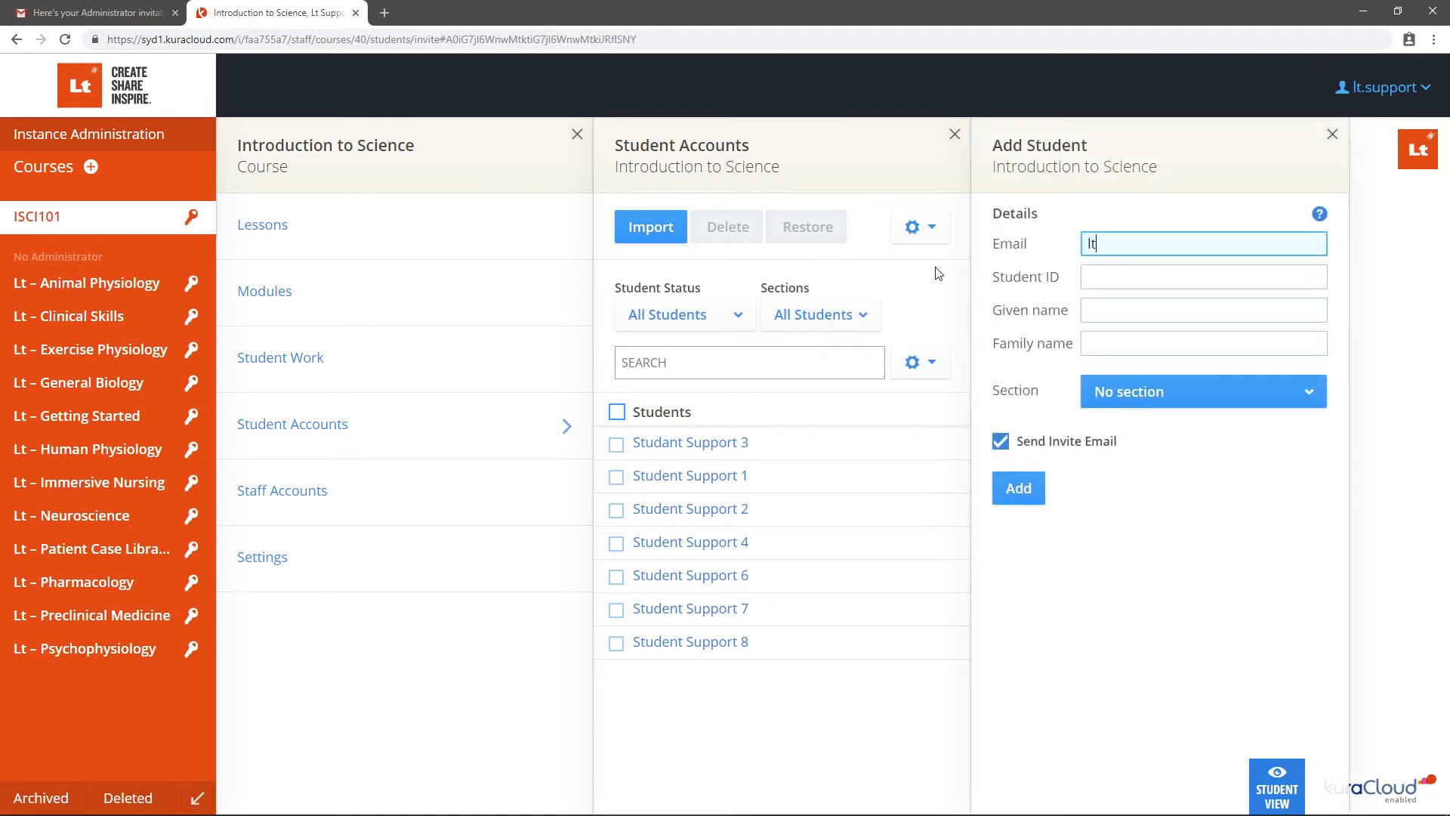
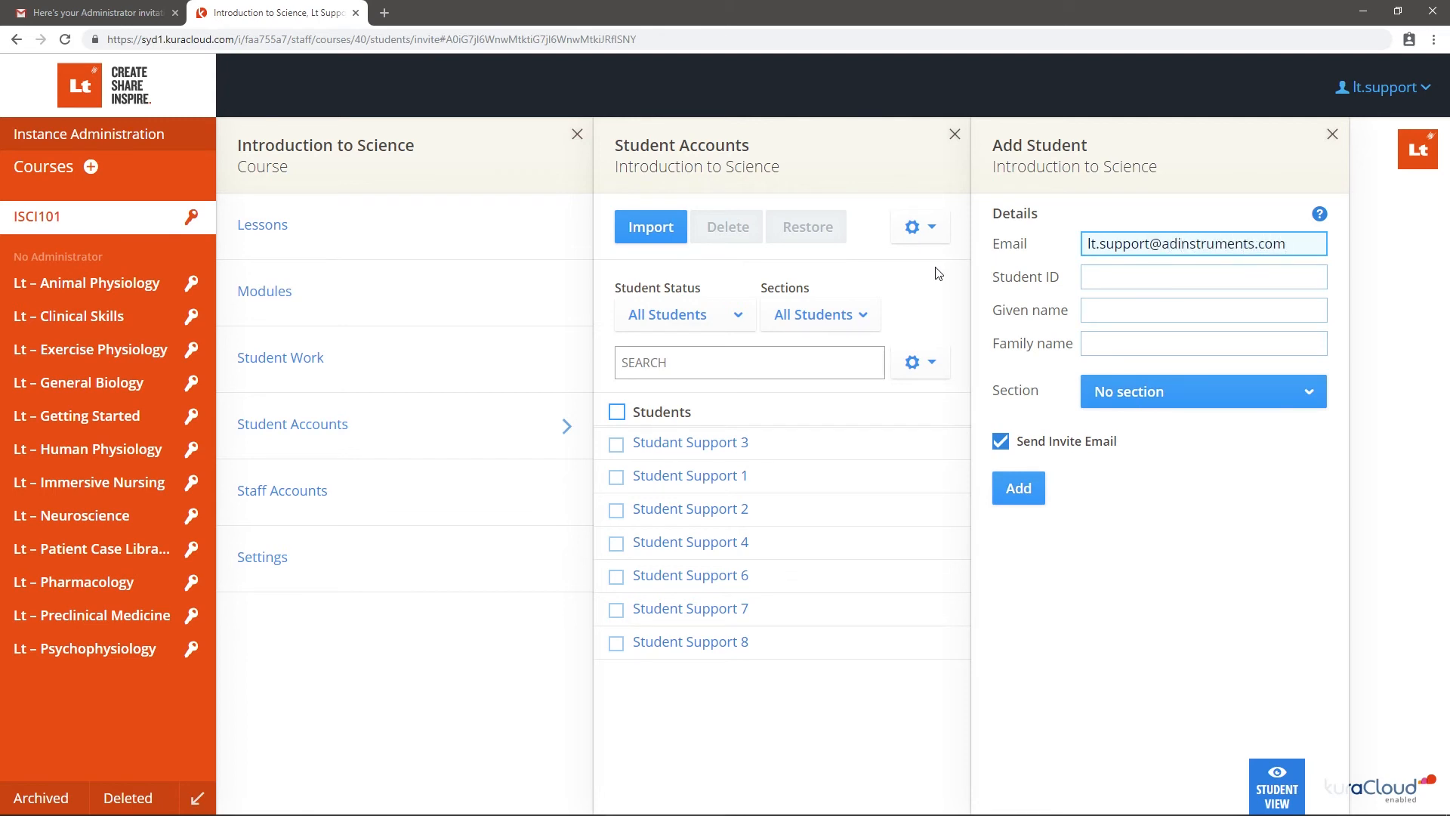
{"action": "key", "text": "Tab"}
{"action": "type", "text": "90210"}
{"action": "key", "text": "Tab"}
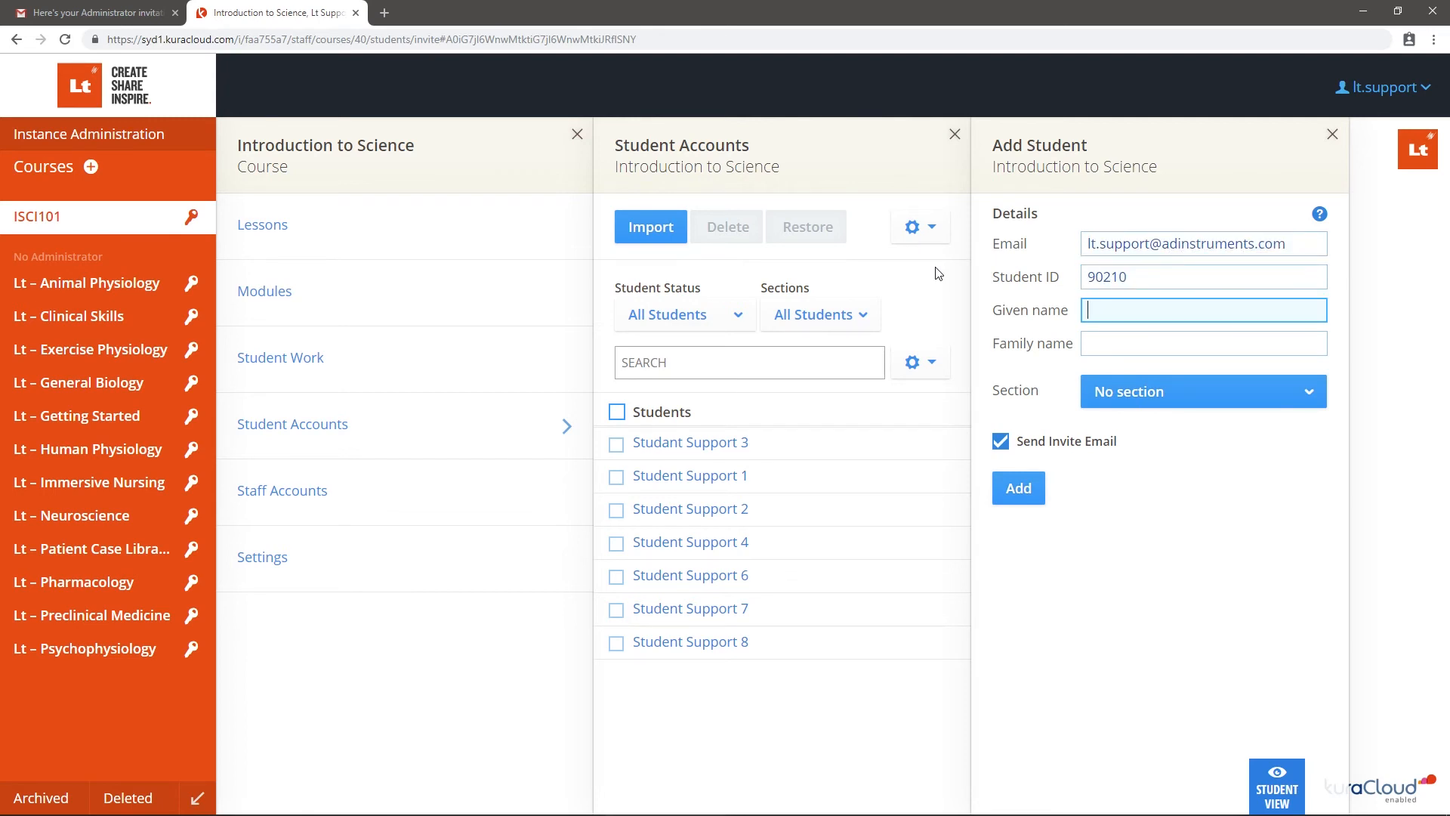
{"action": "type", "text": "Lt"}
{"action": "key", "text": "Tab"}
{"action": "type", "text": "Support"}
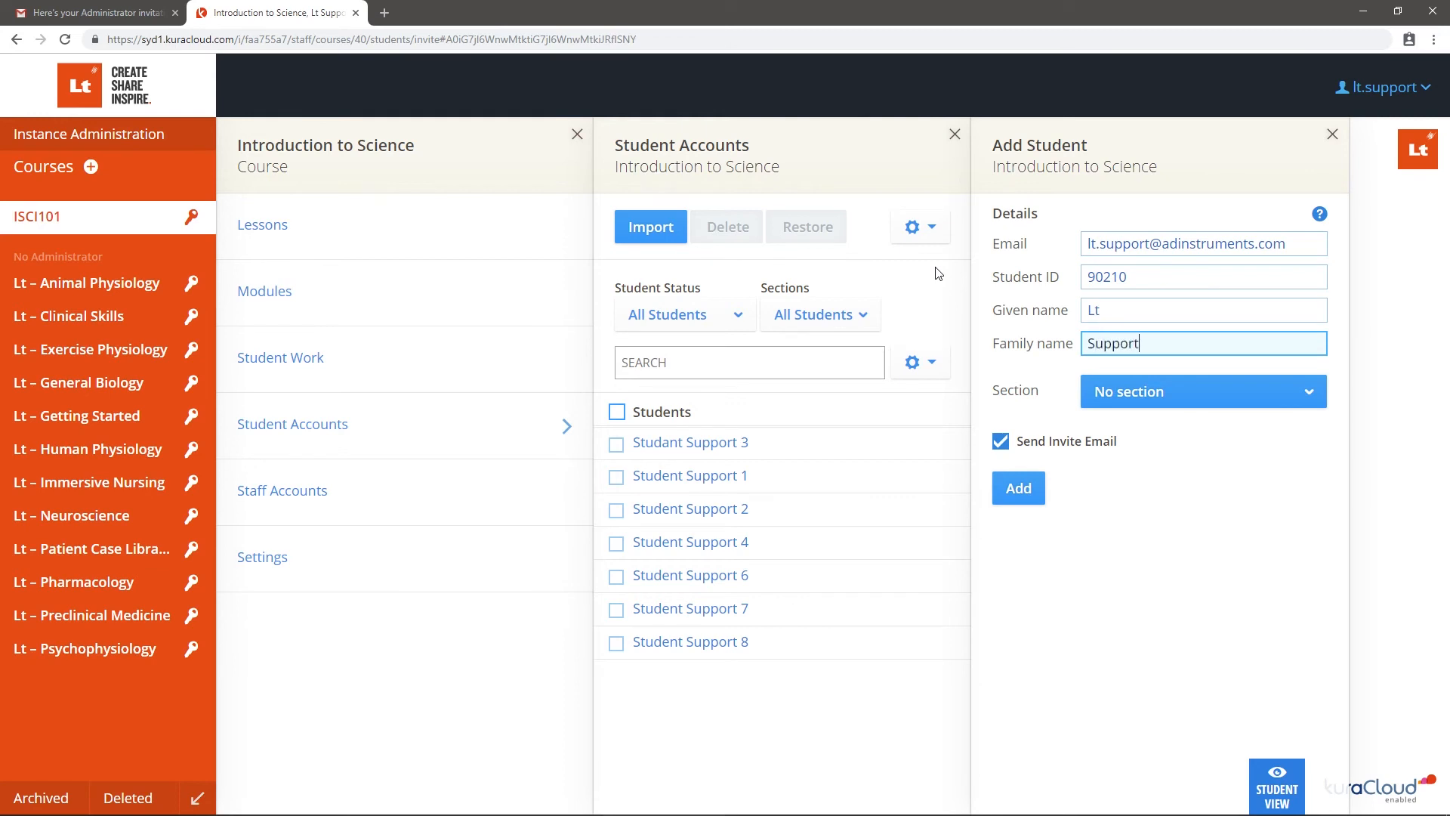
Put the new student in section B, turn off the invite email, add them, and reload
{"action": "left_click", "coordinate": [1225, 386]}
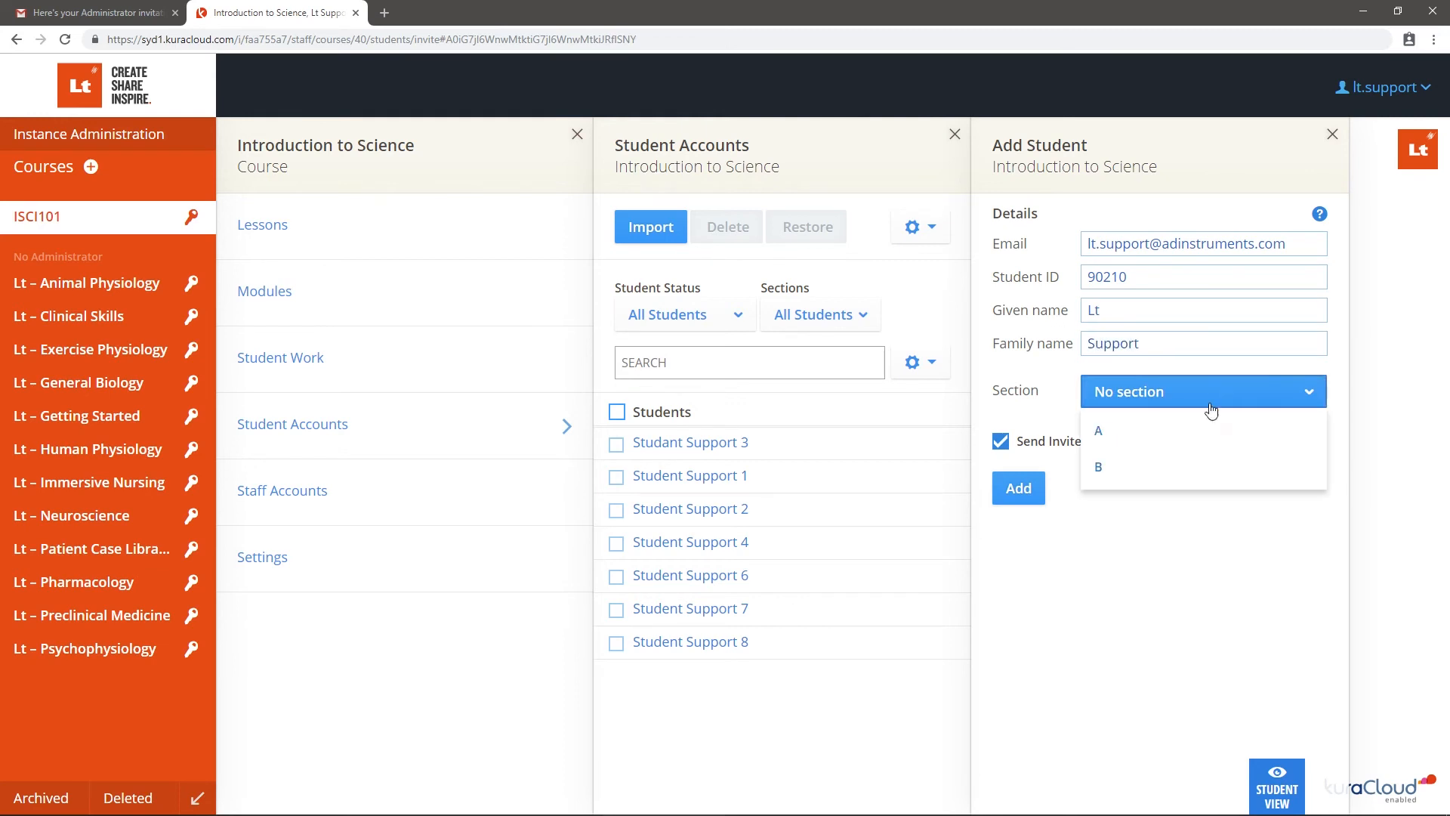
{"action": "left_click", "coordinate": [1184, 469]}
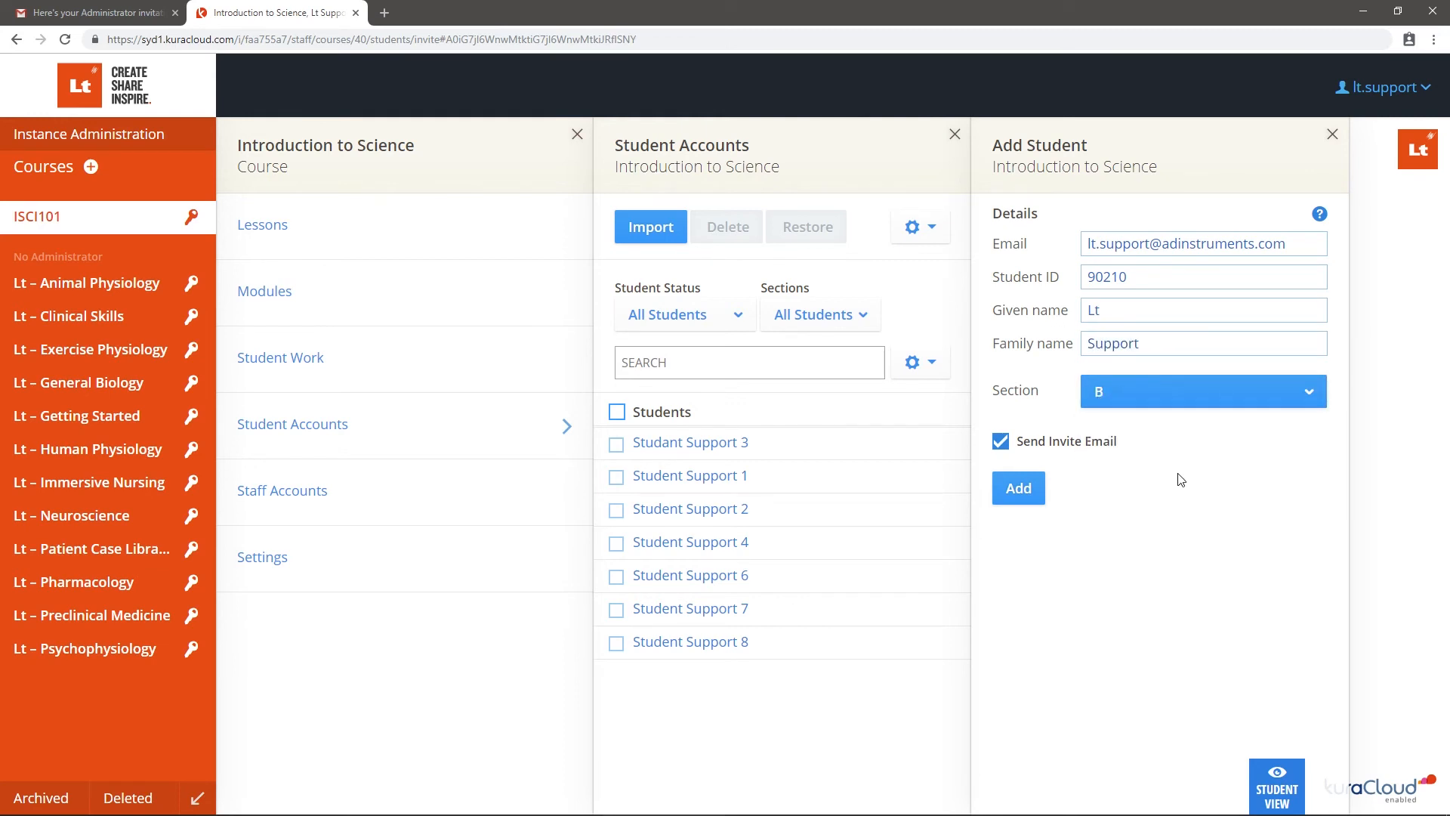
{"action": "left_click", "coordinate": [999, 445]}
{"action": "left_click", "coordinate": [1018, 488]}
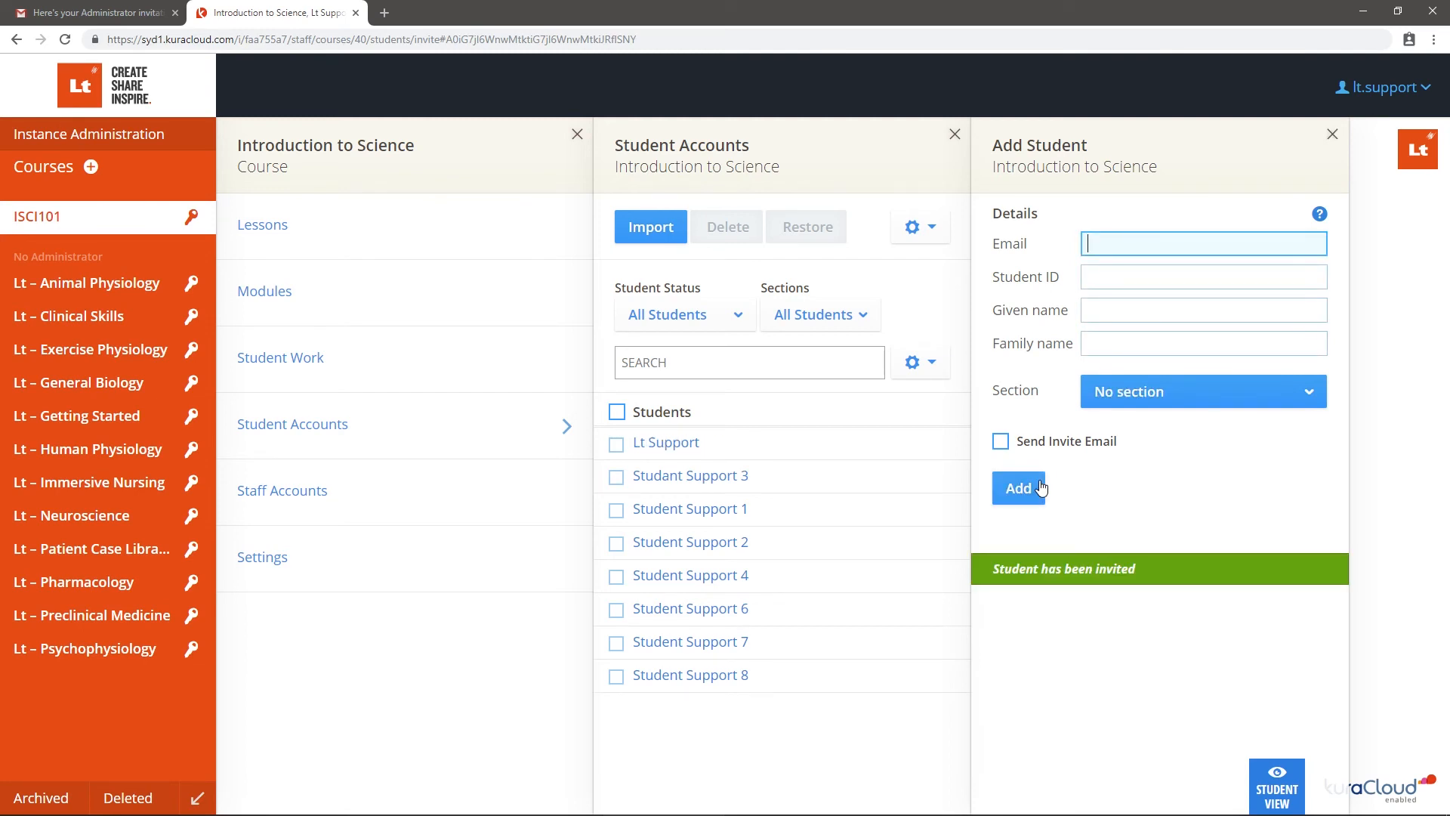
{"action": "key", "text": "F5"}
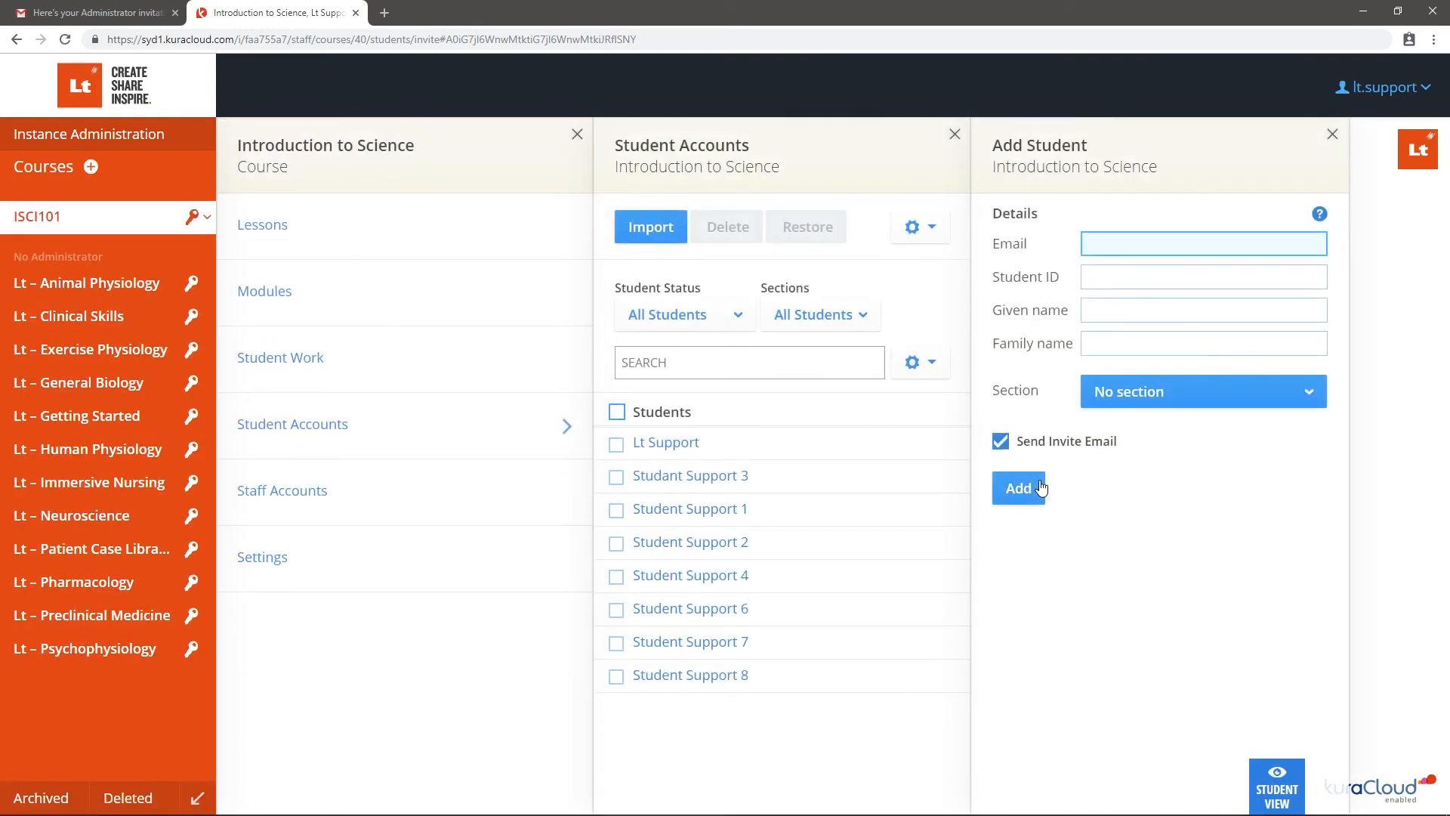
Send invites to all six pending students, then resend Studant Support 3's invite from their account details
{"action": "left_click", "coordinate": [195, 219]}
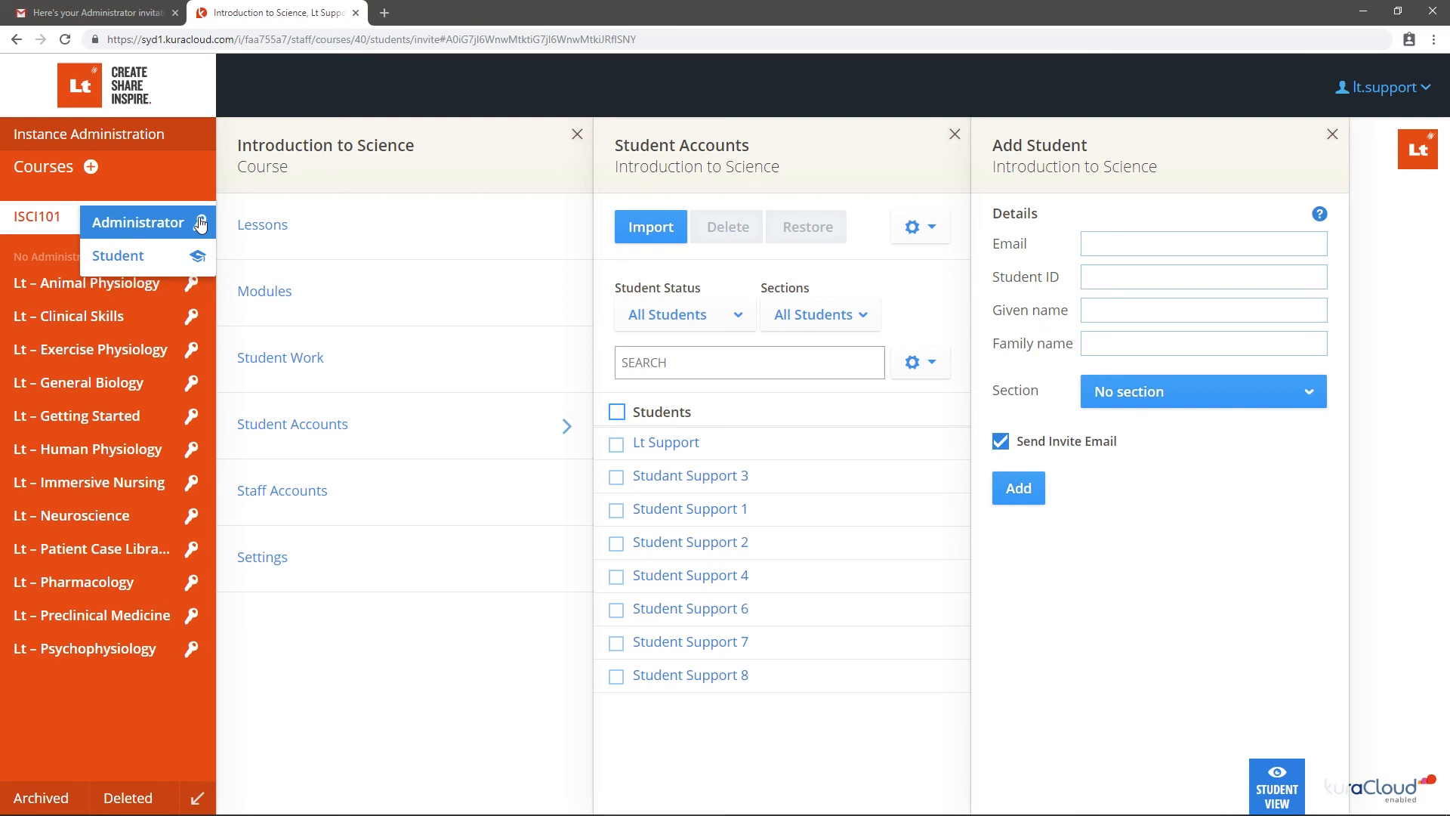
{"action": "left_click", "coordinate": [933, 230]}
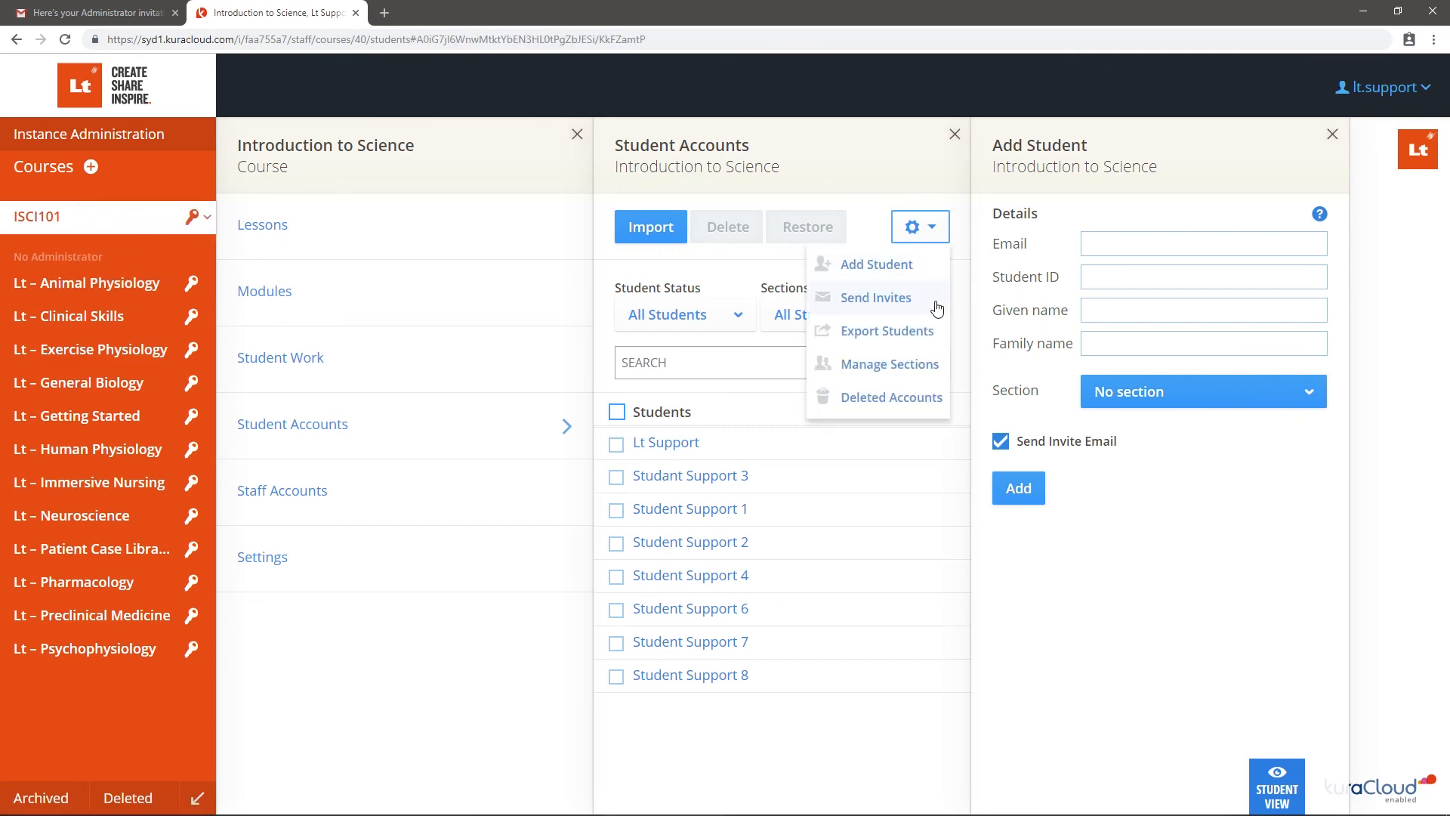
{"action": "left_click", "coordinate": [876, 297]}
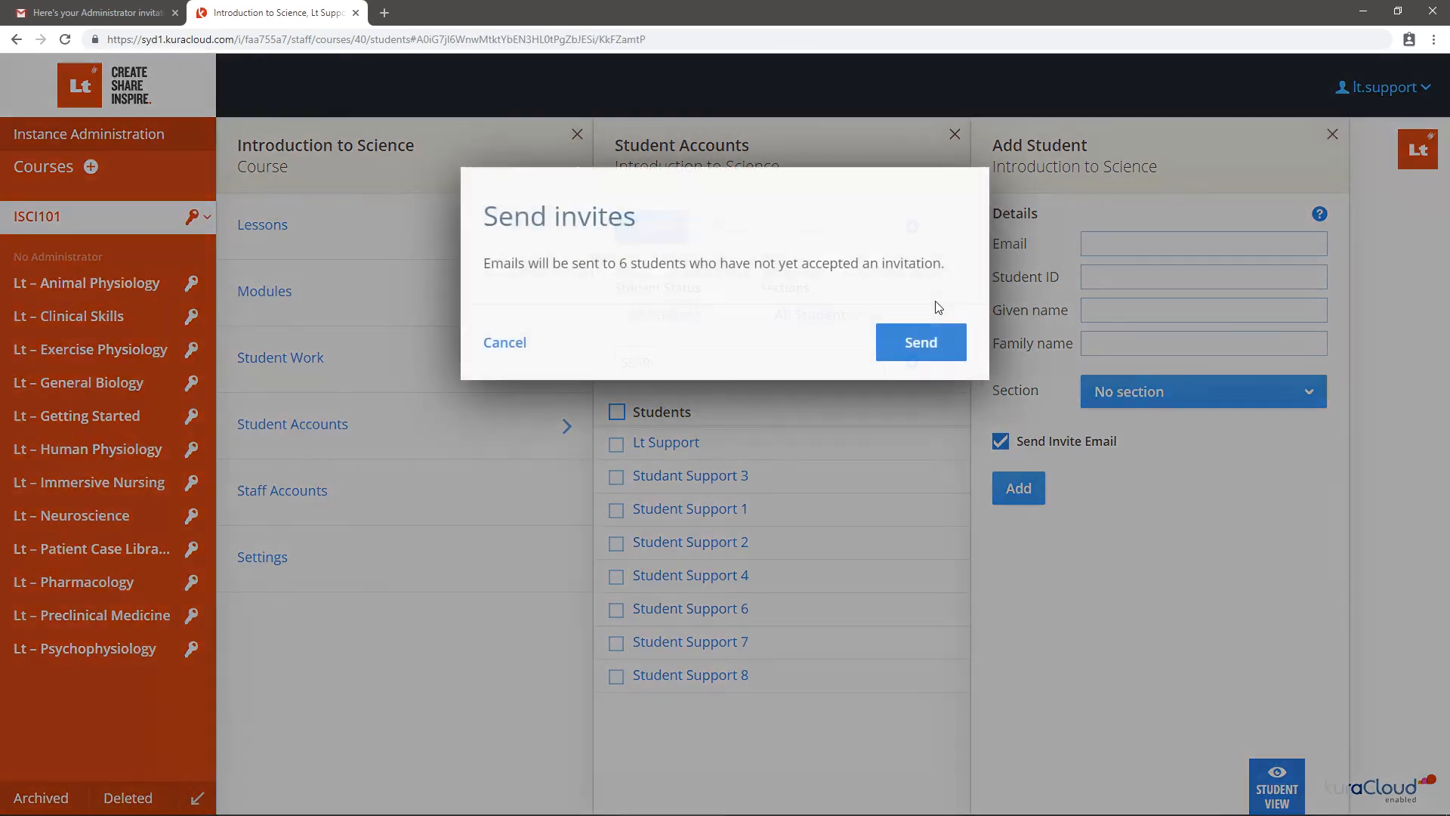
{"action": "left_click", "coordinate": [922, 344]}
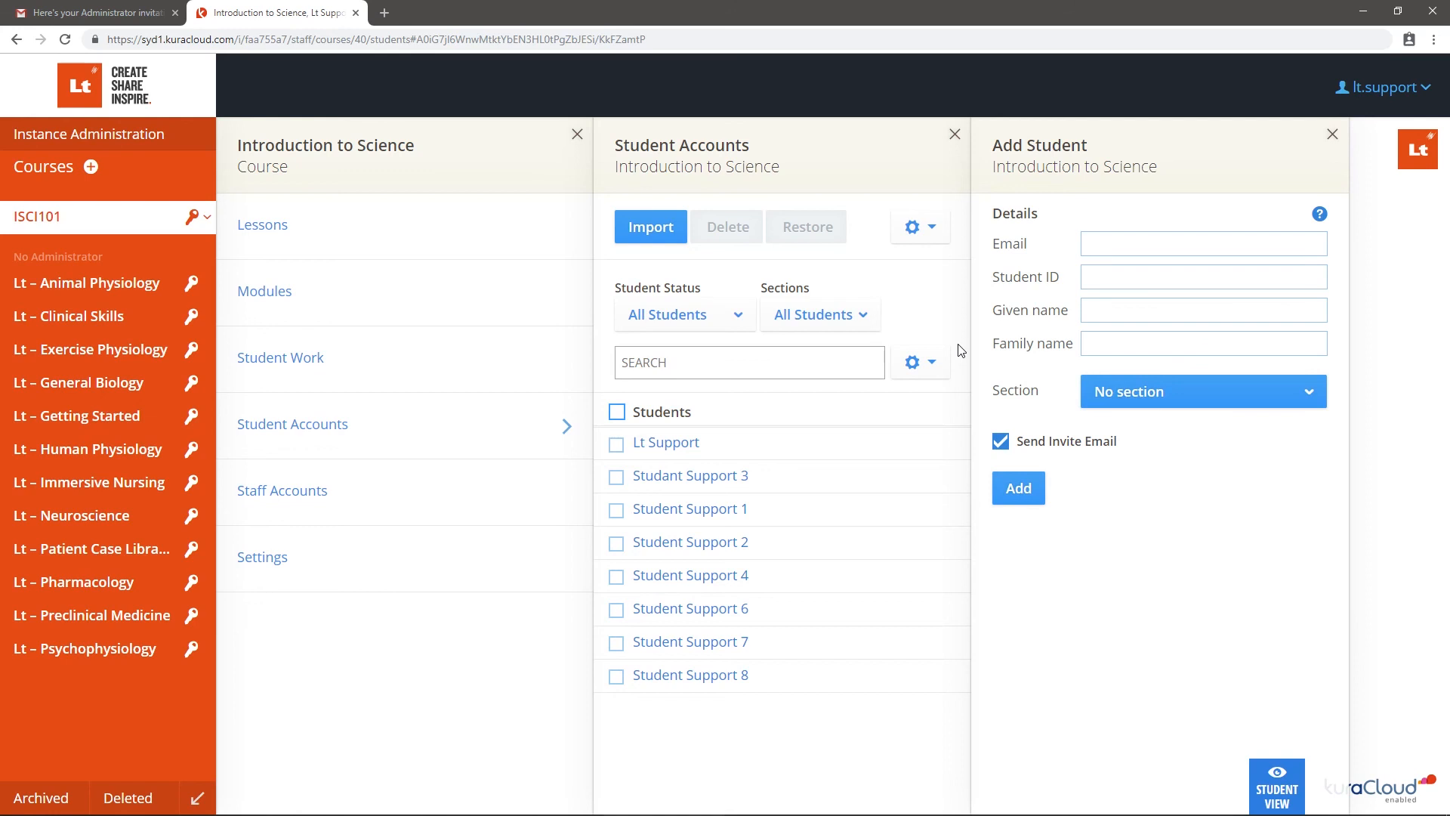
{"action": "left_click", "coordinate": [771, 484]}
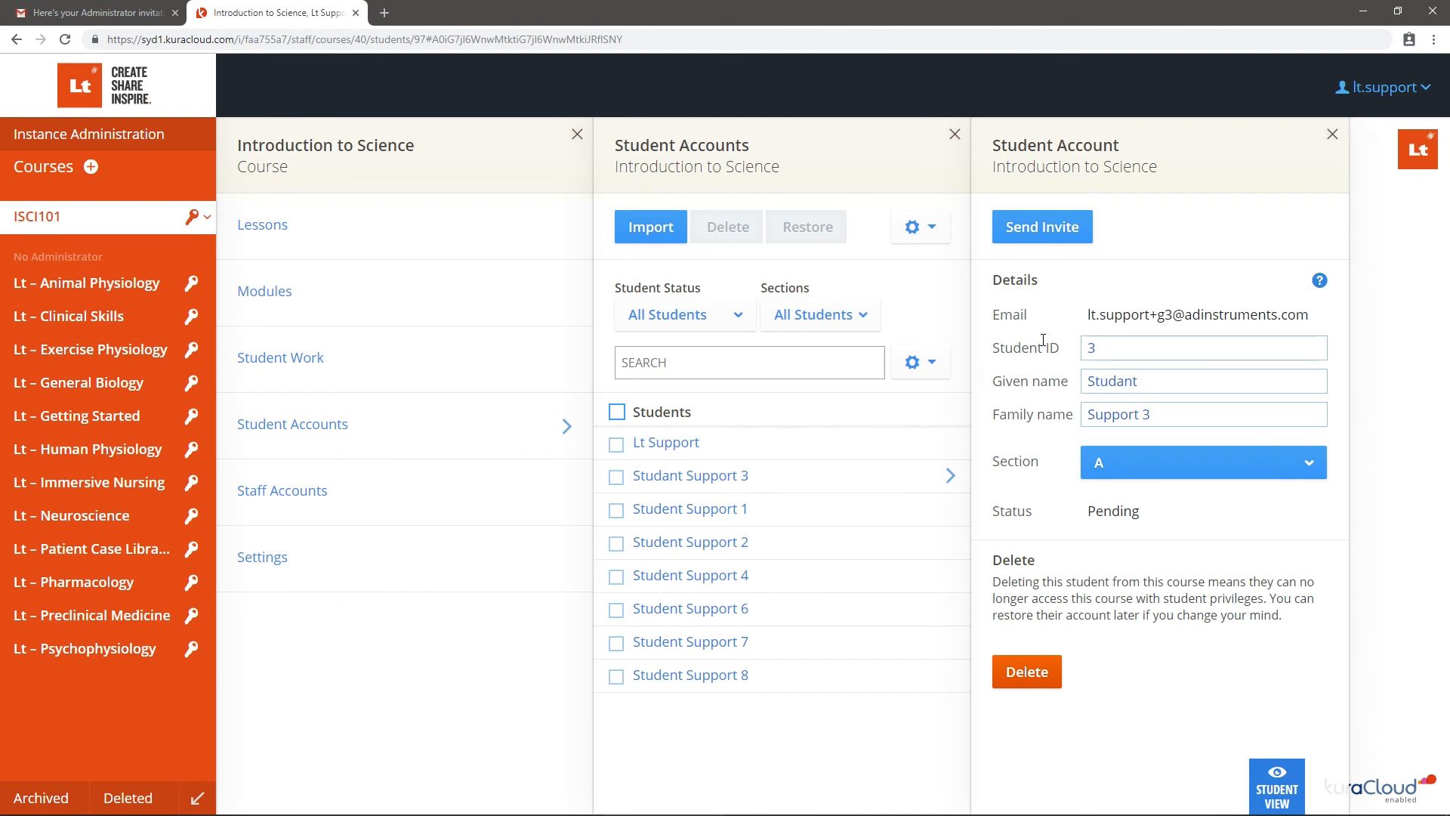
{"action": "left_click", "coordinate": [1089, 234]}
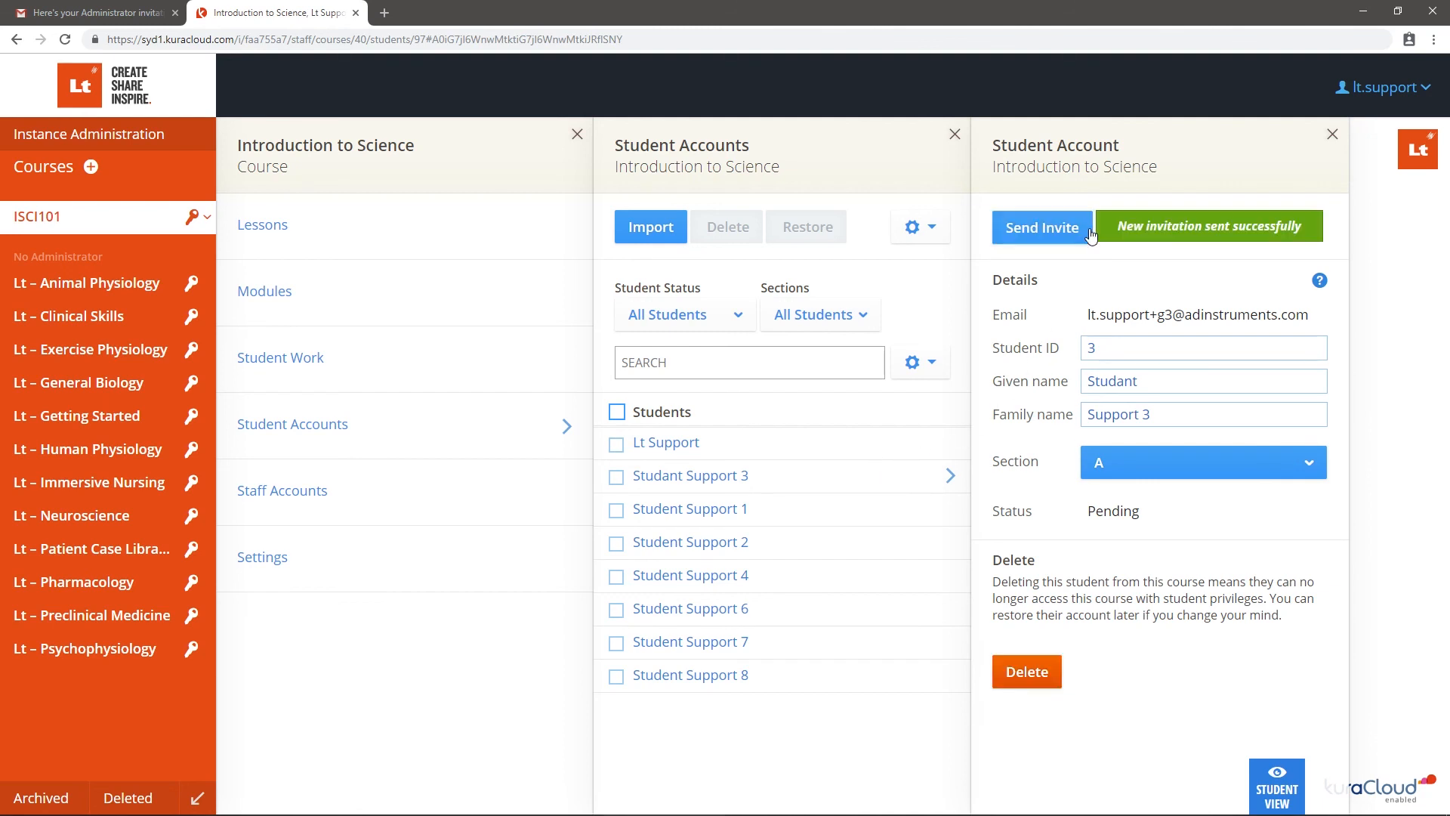